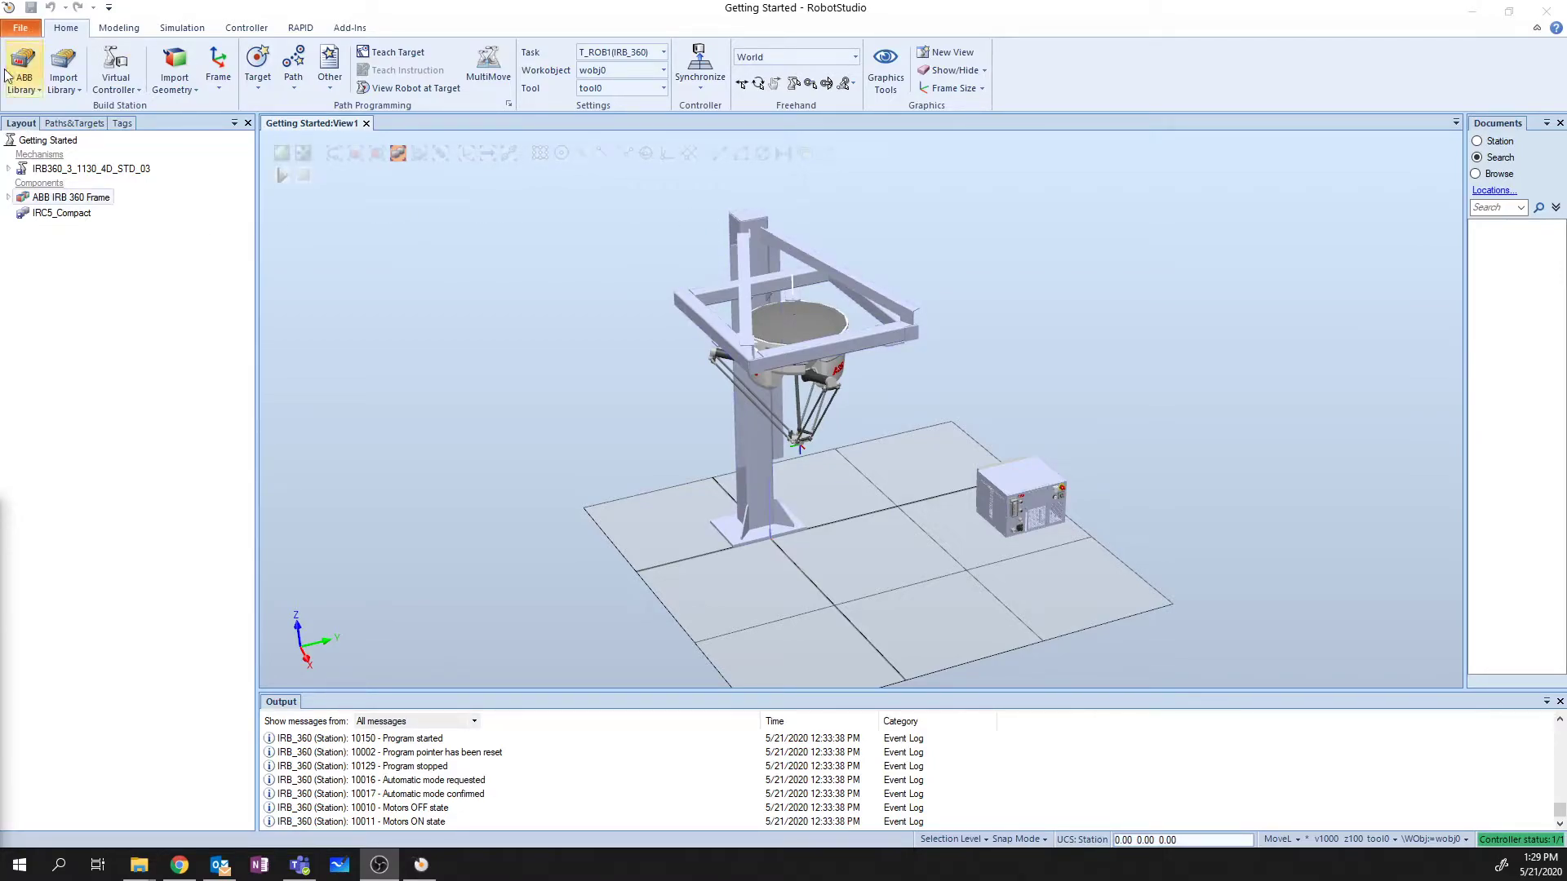
# Pack the station with Pack and Go as Getting Started.rspag on the Desktop.
pyautogui.click(23, 29)
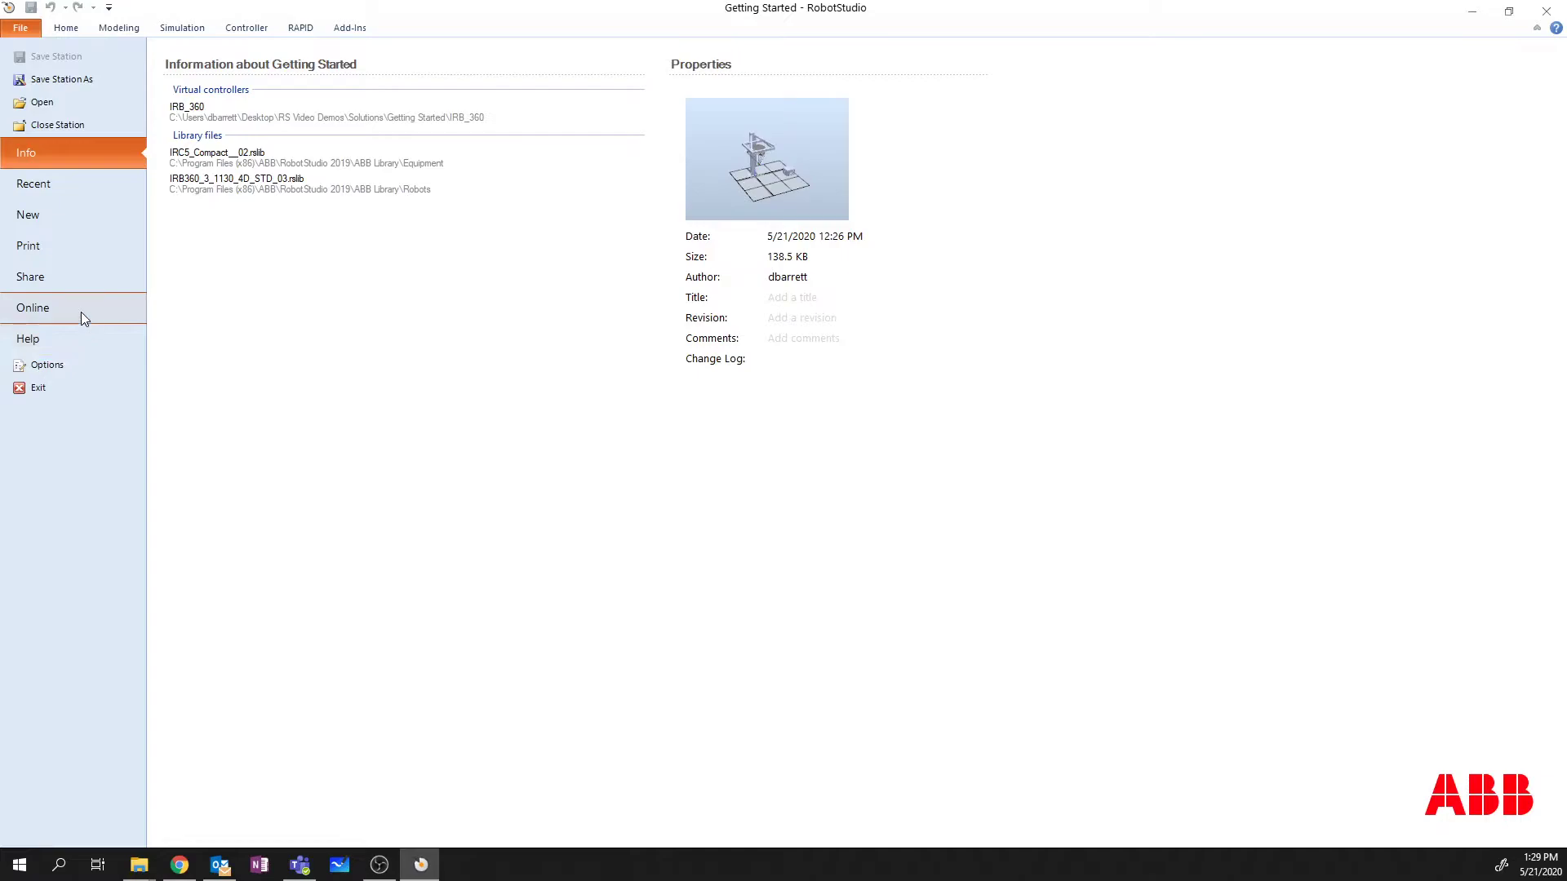
pyautogui.click(77, 277)
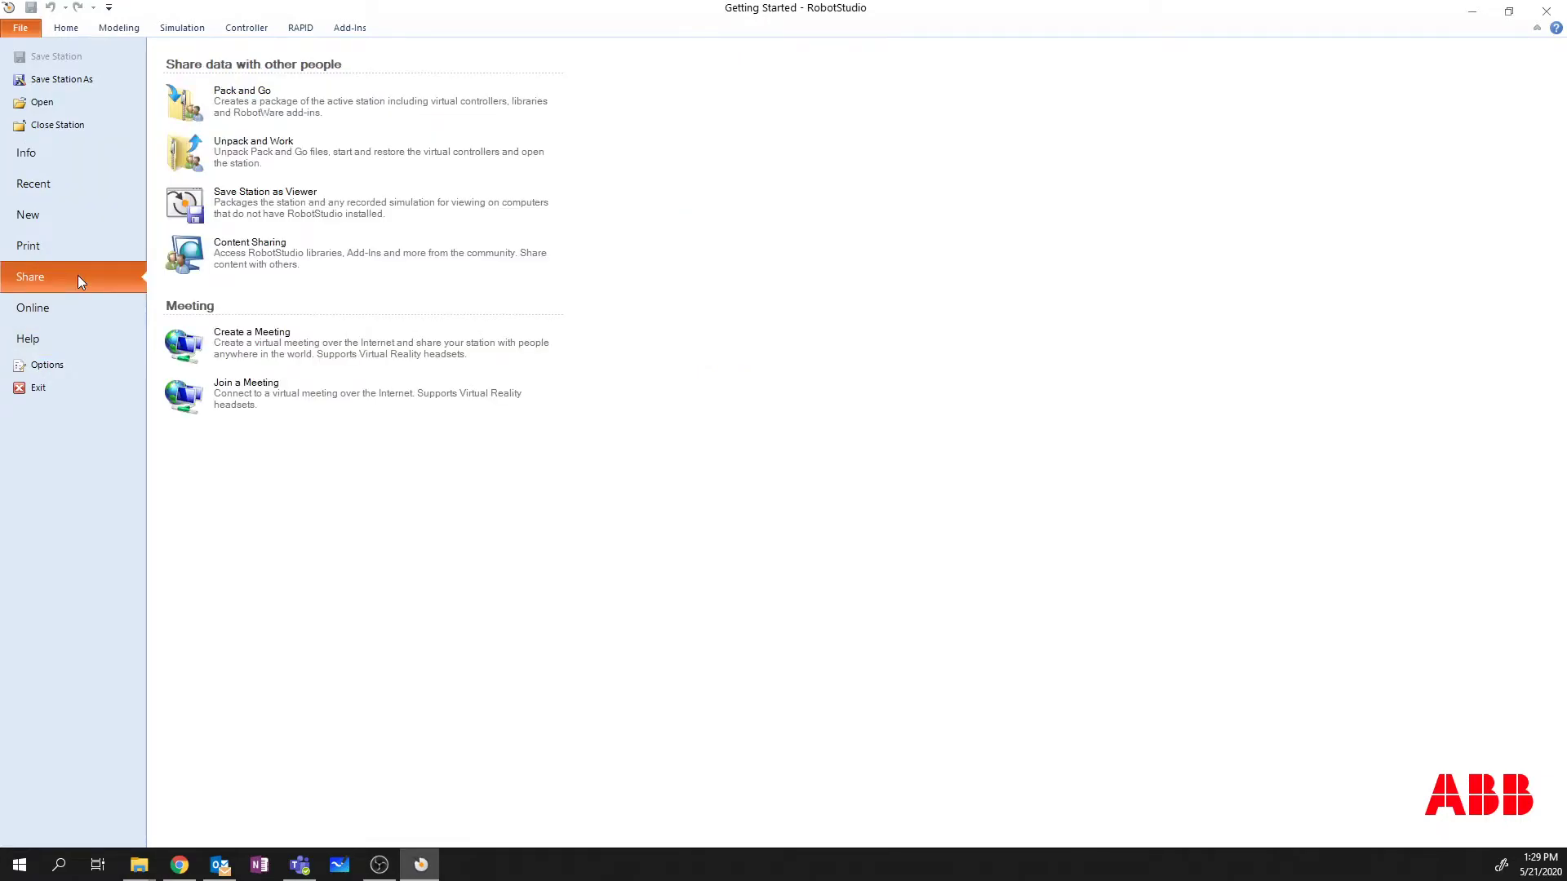
pyautogui.click(300, 101)
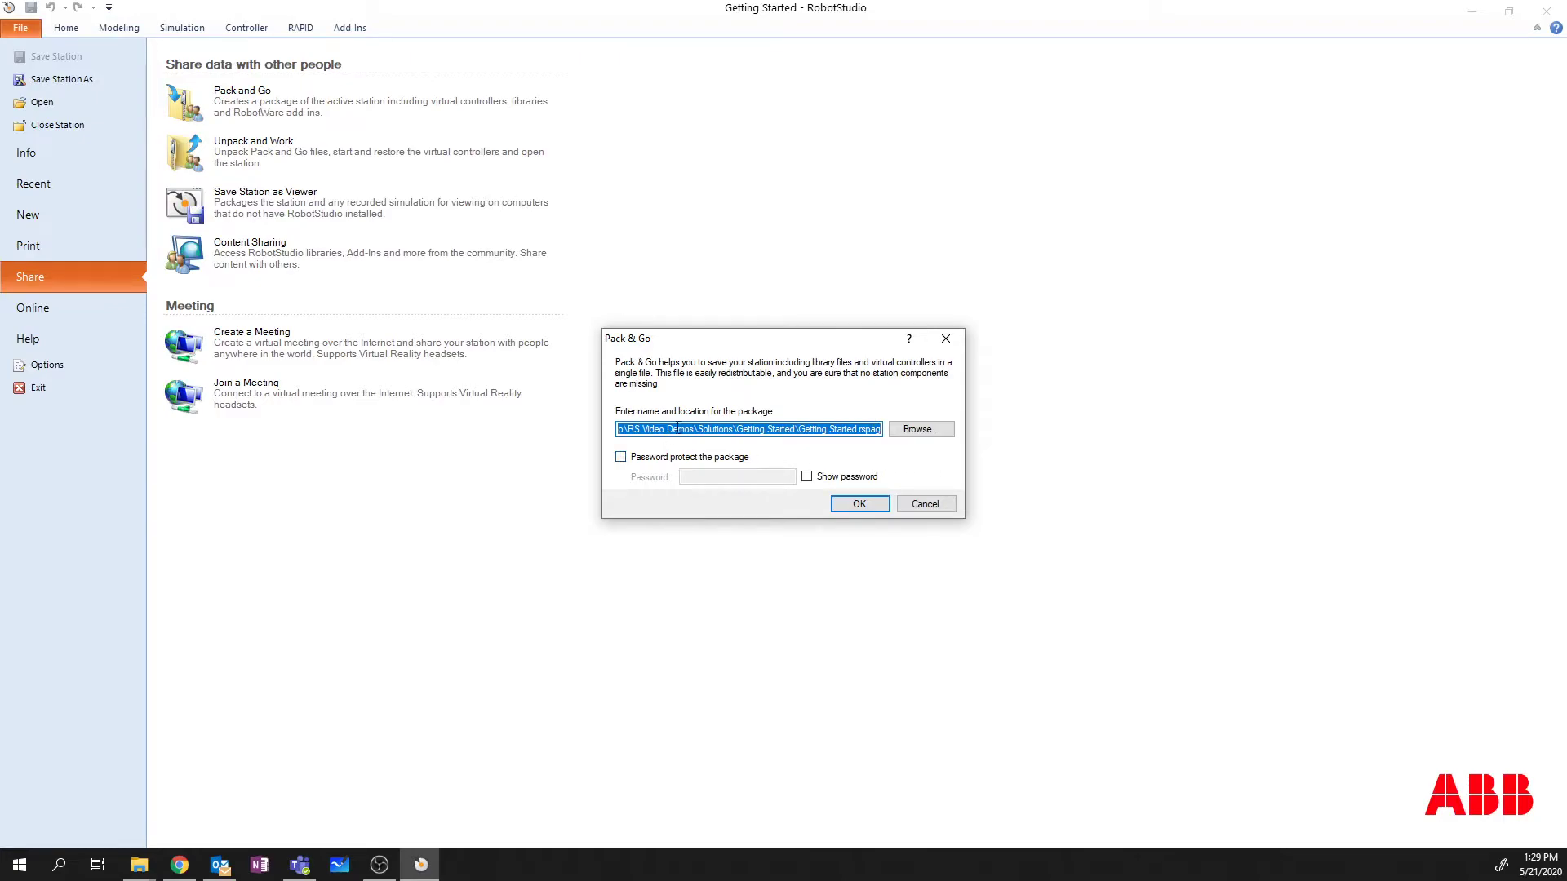
pyautogui.click(918, 439)
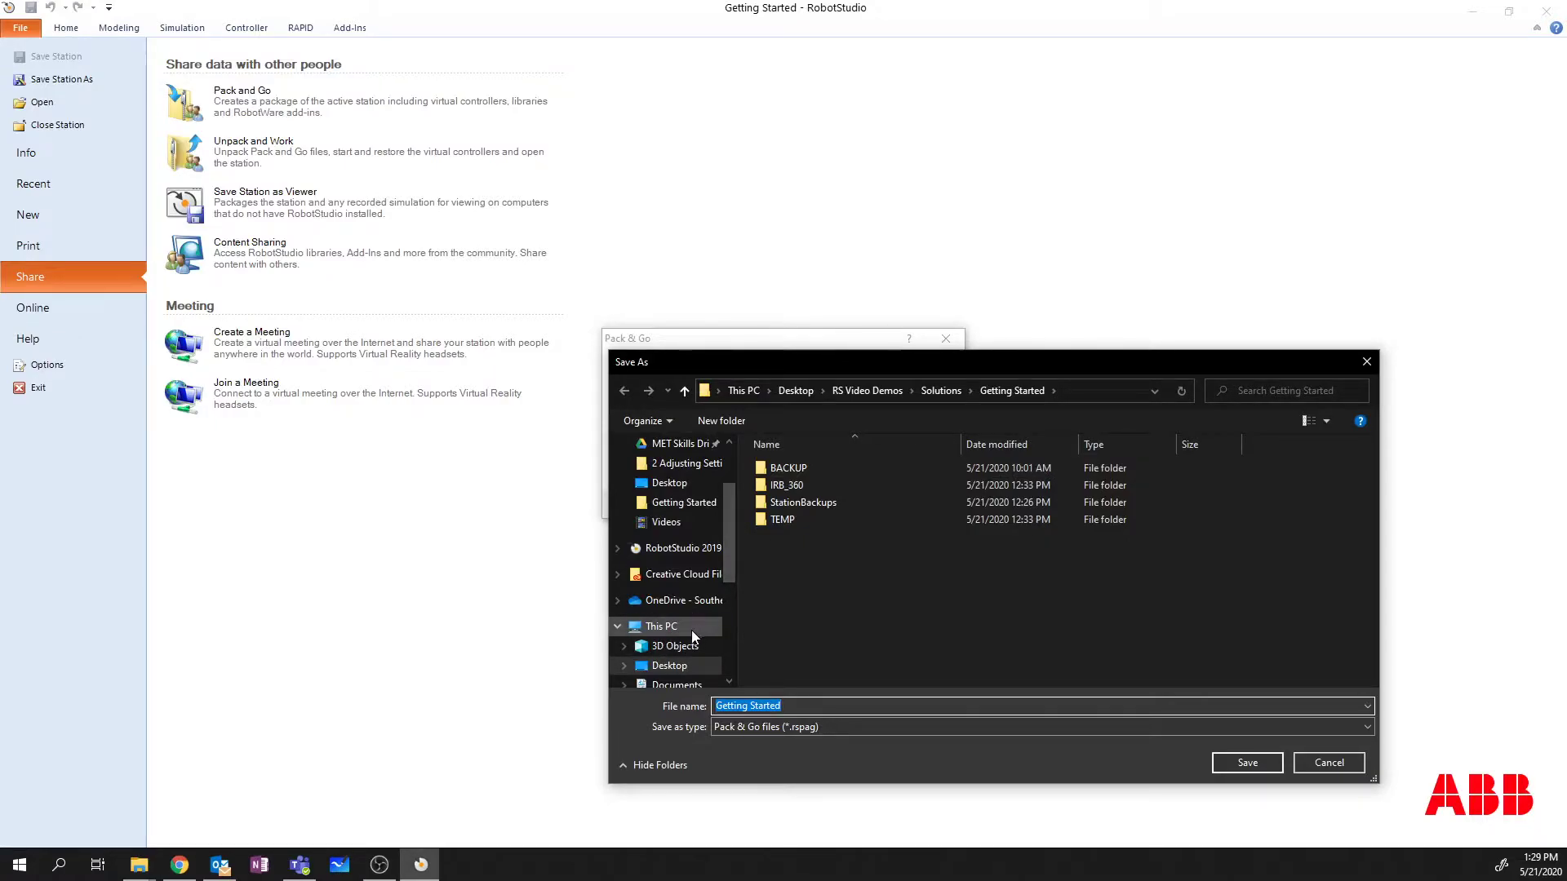
pyautogui.click(669, 665)
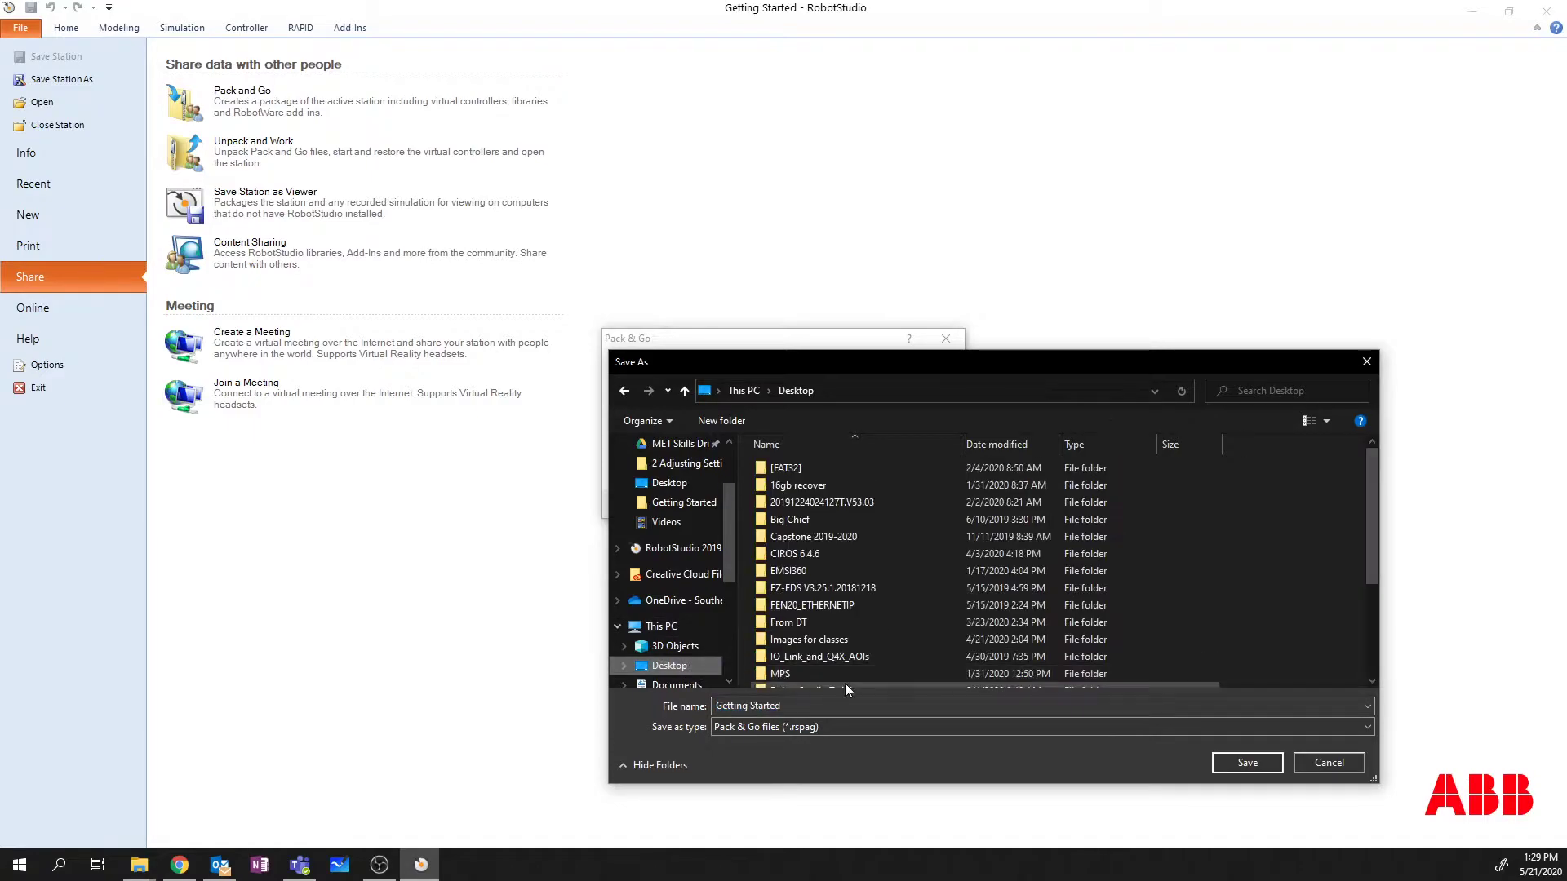
pyautogui.click(822, 703)
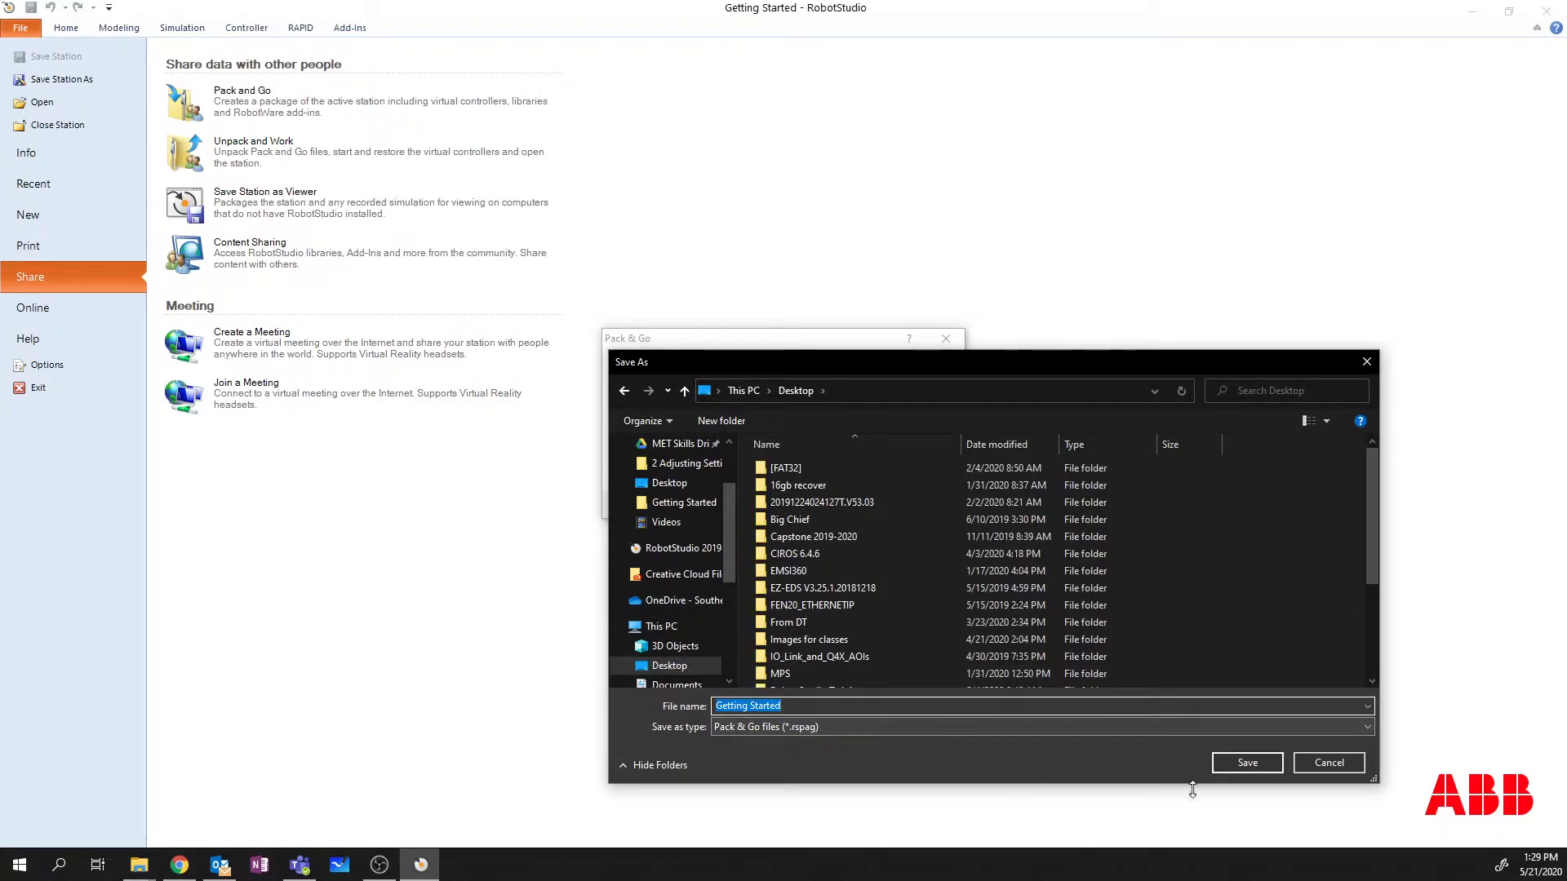
pyautogui.click(1240, 765)
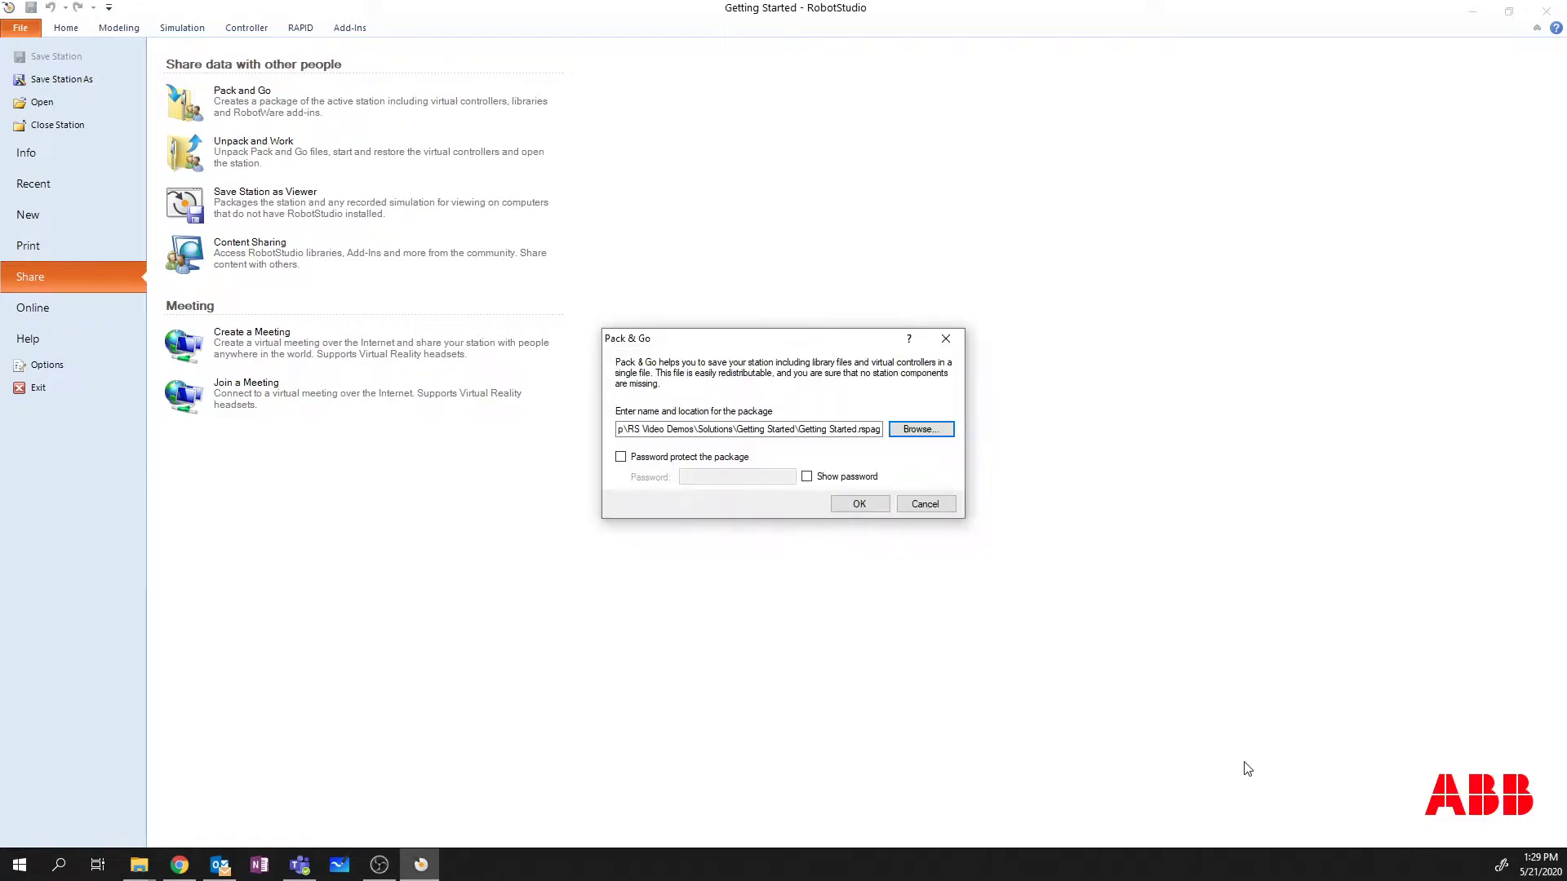
pyautogui.click(868, 504)
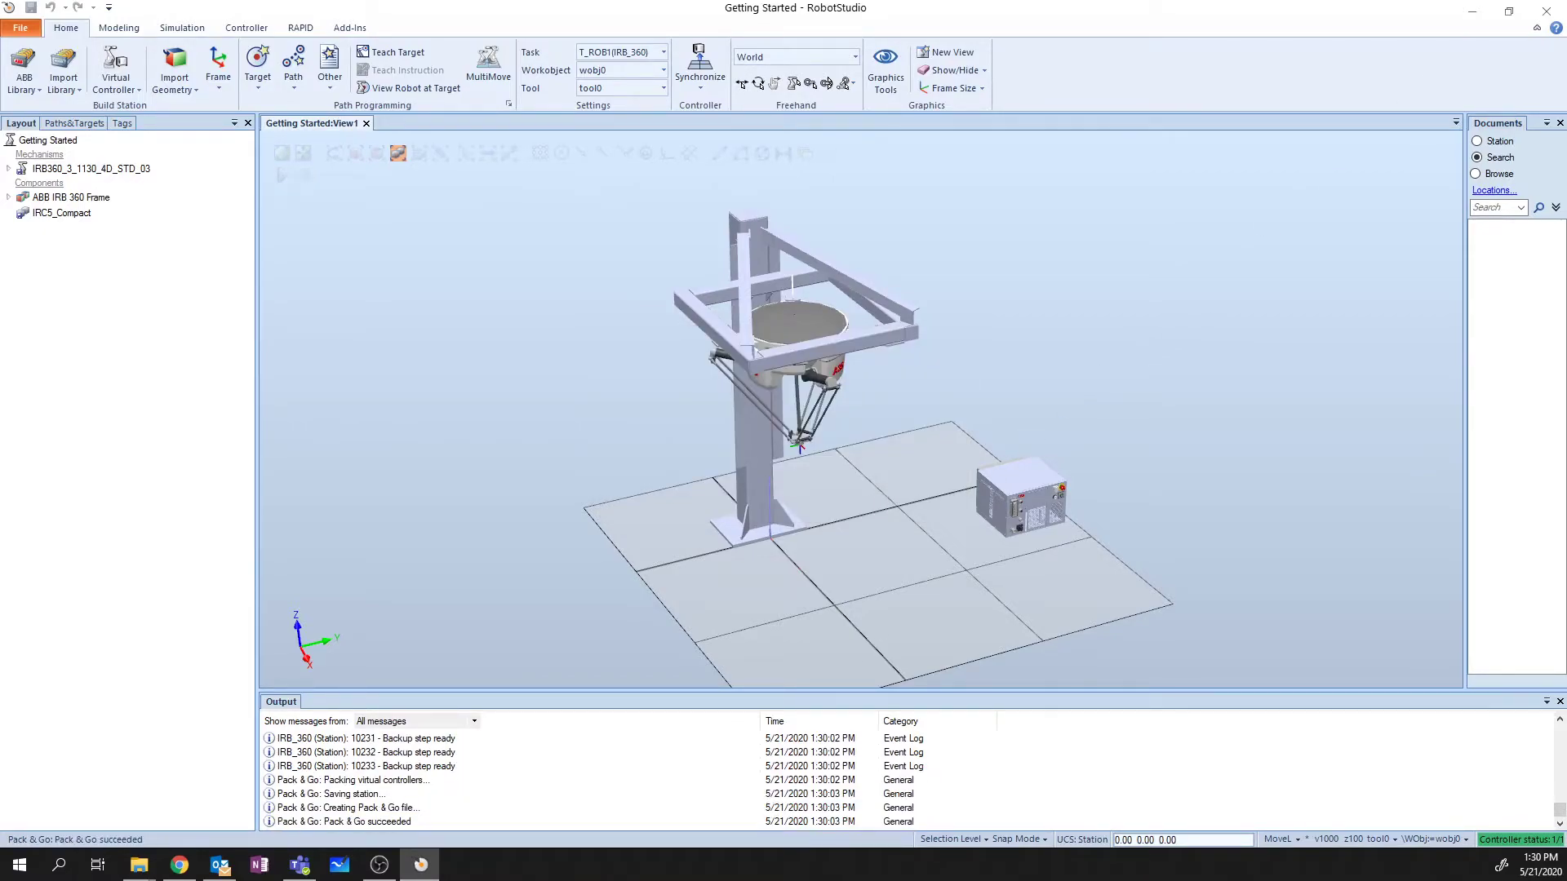
# Close the Getting Started station and exit RobotStudio.
pyautogui.click(22, 29)
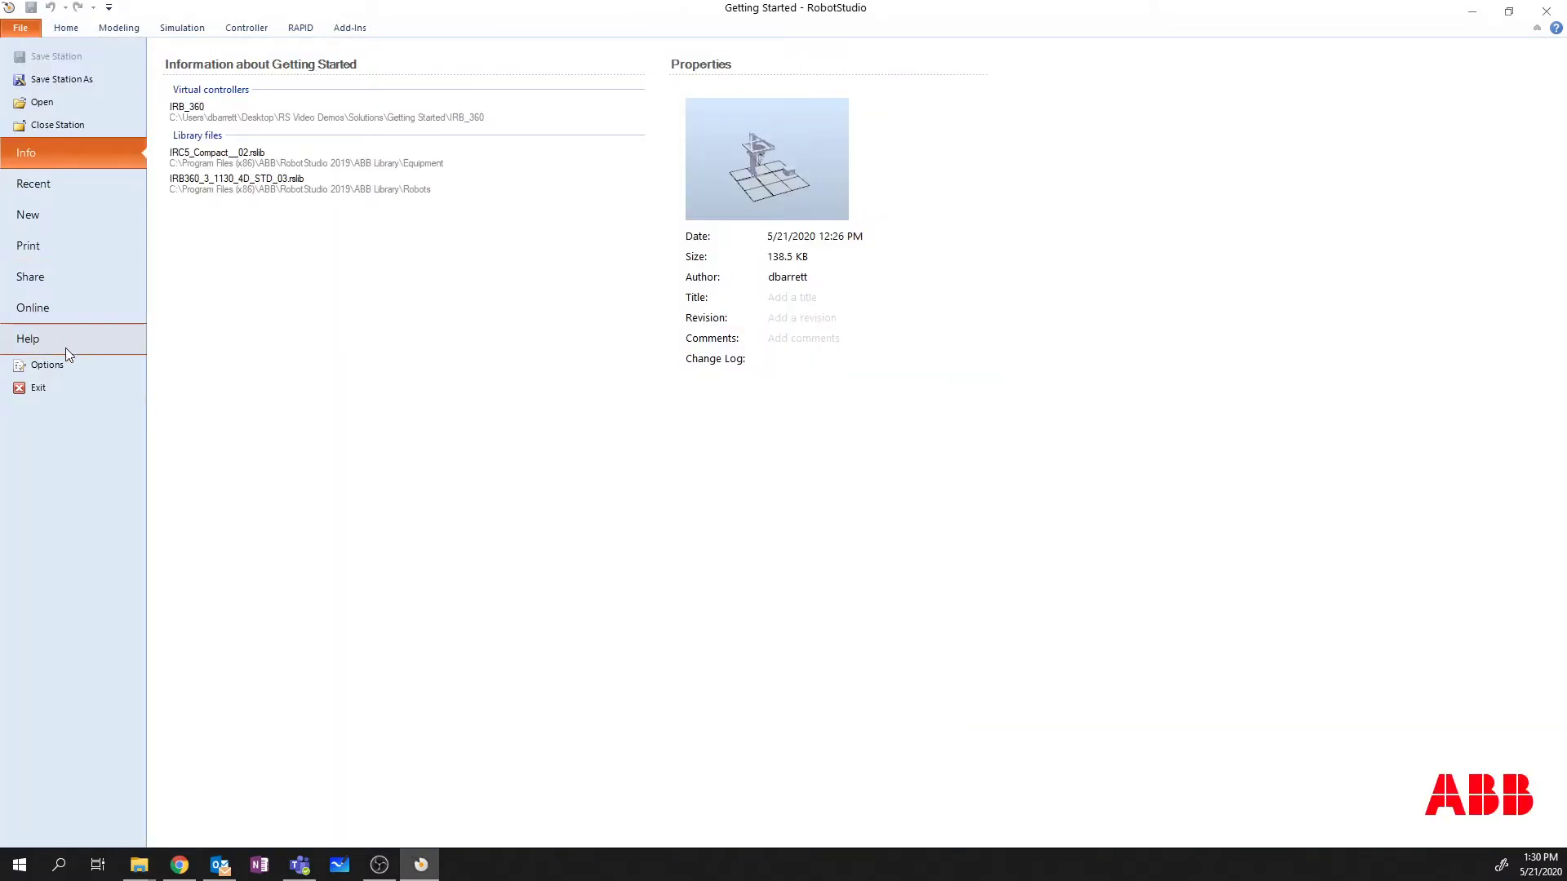
pyautogui.click(91, 124)
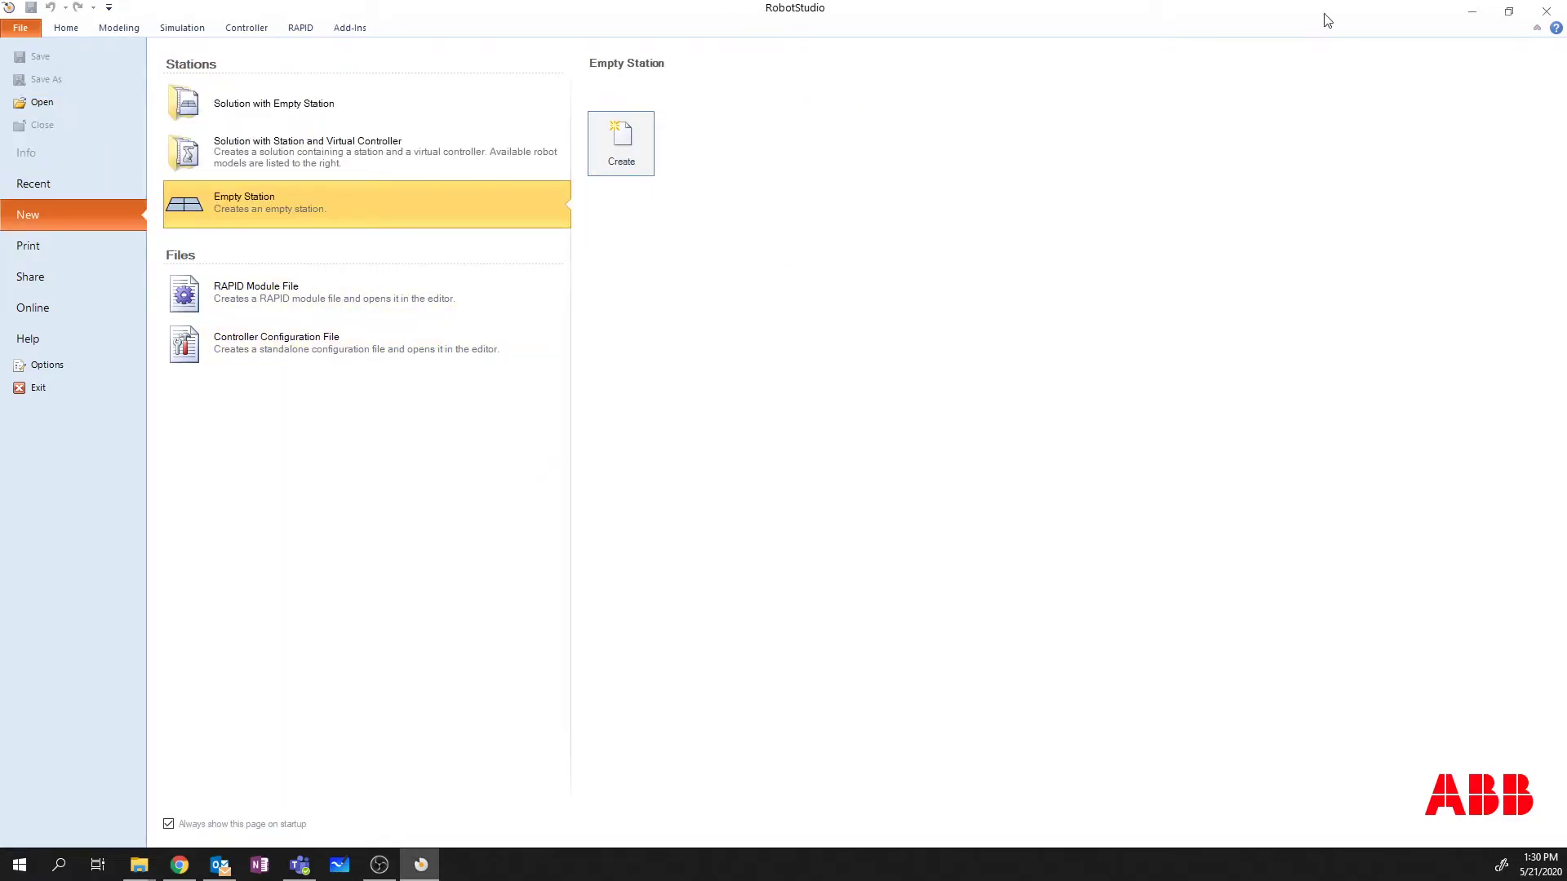
pyautogui.click(1545, 11)
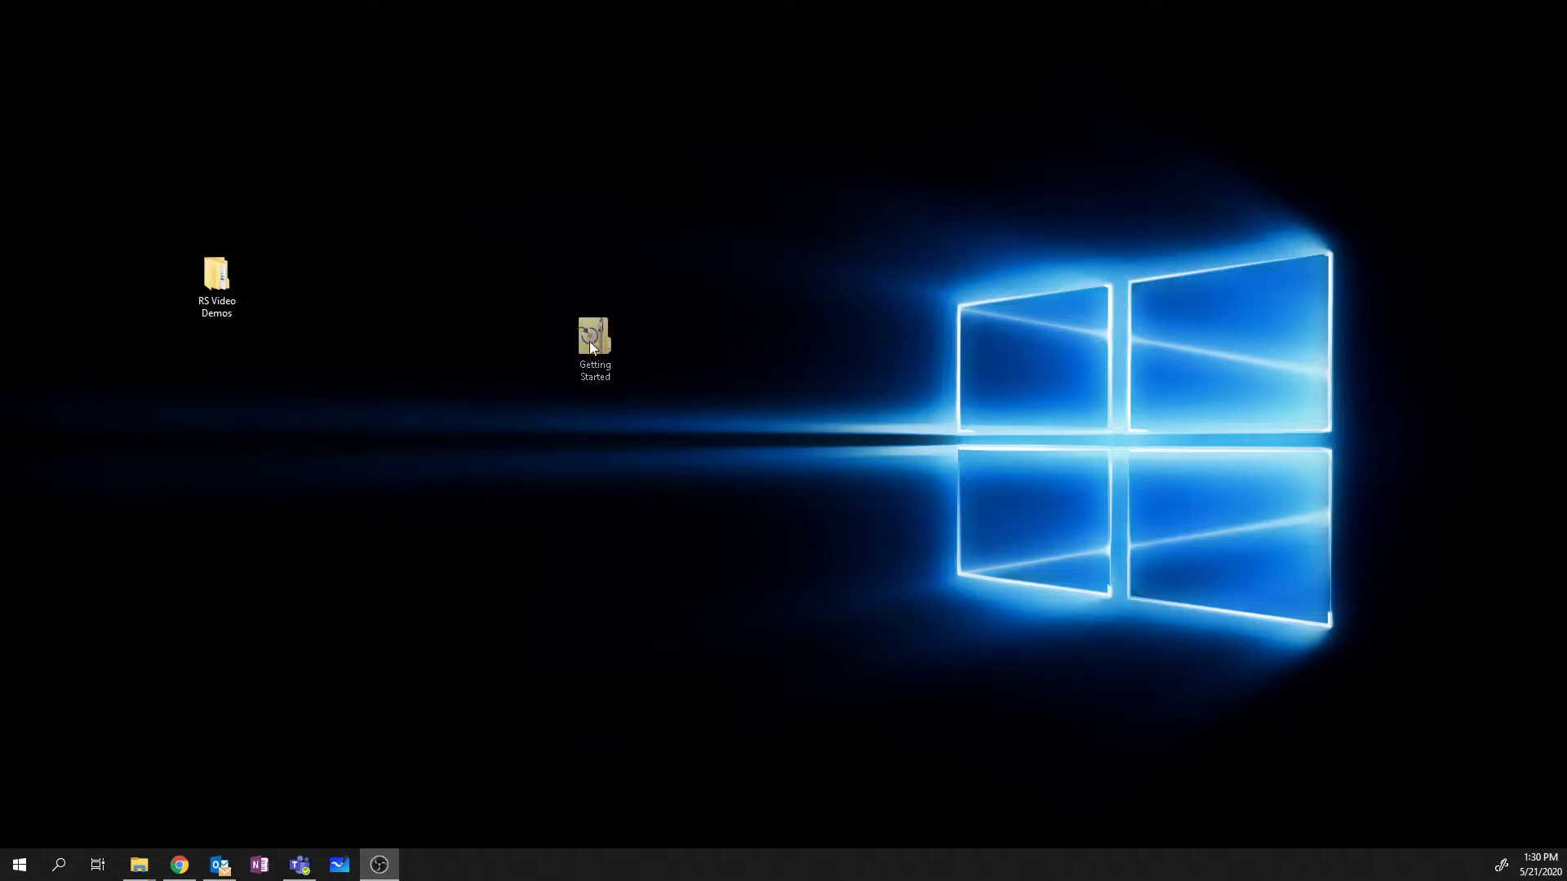
# Select the Getting Started.rspag package icon on the desktop.
pyautogui.click(589, 350)
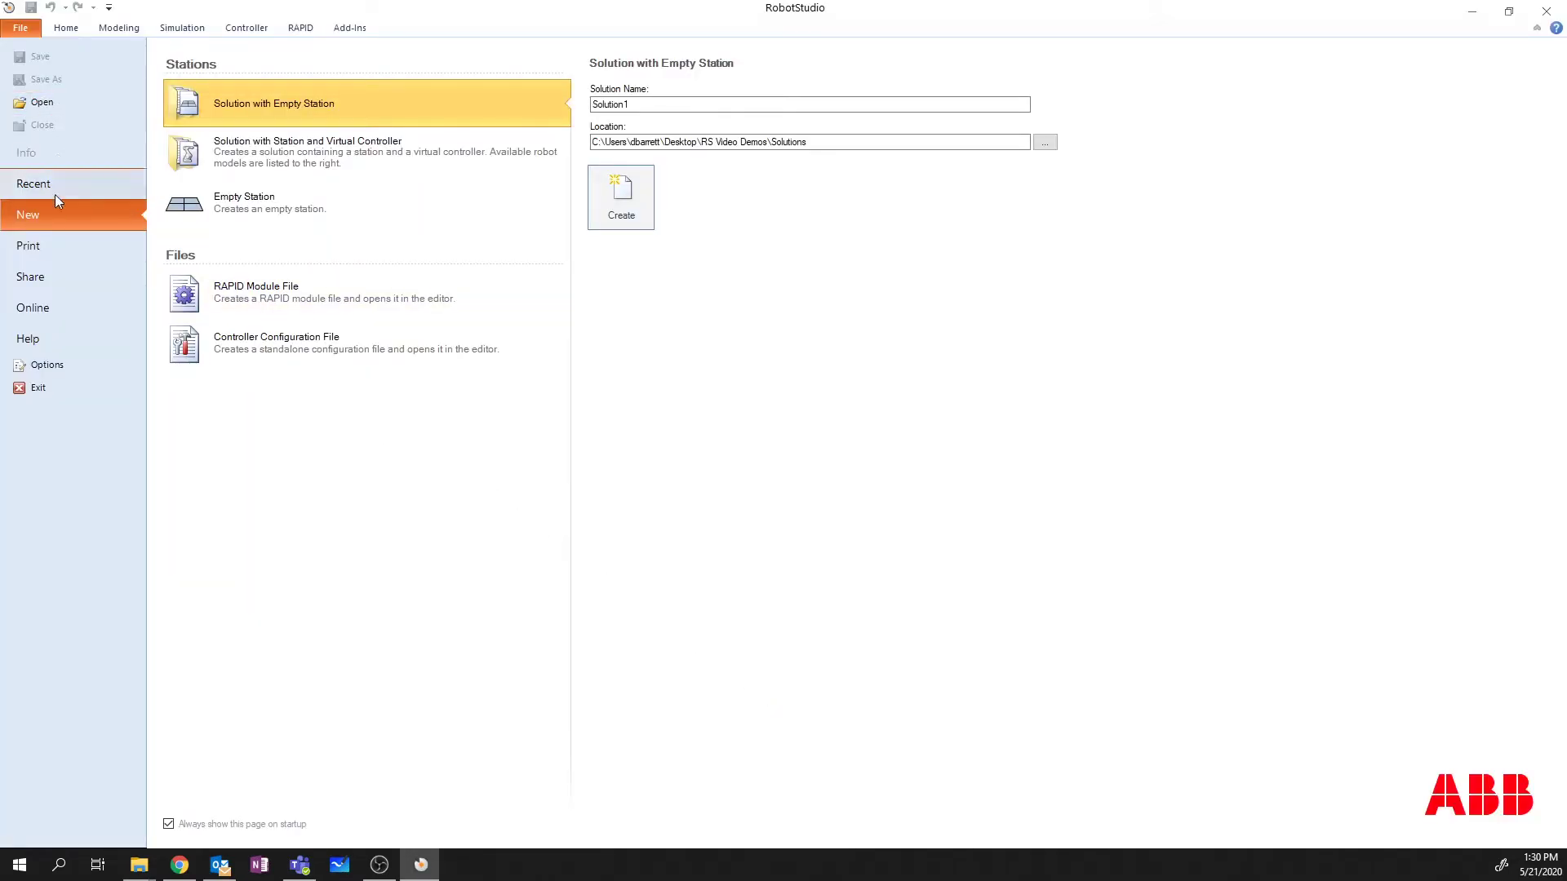
# Launch the Unpack and Work wizard and move past its welcome page.
pyautogui.click(54, 279)
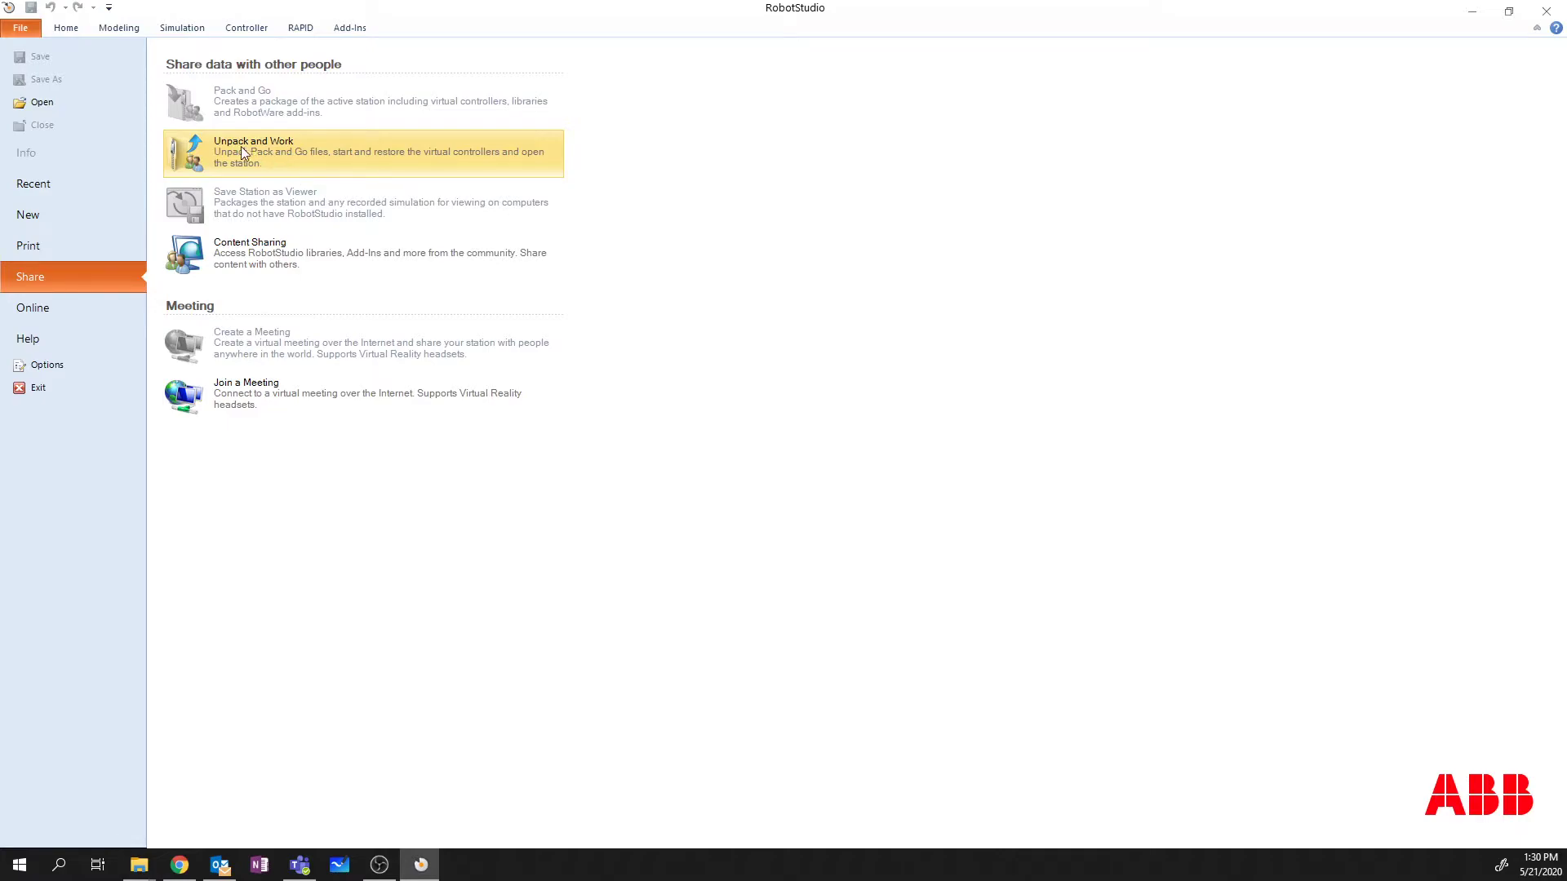
pyautogui.click(287, 153)
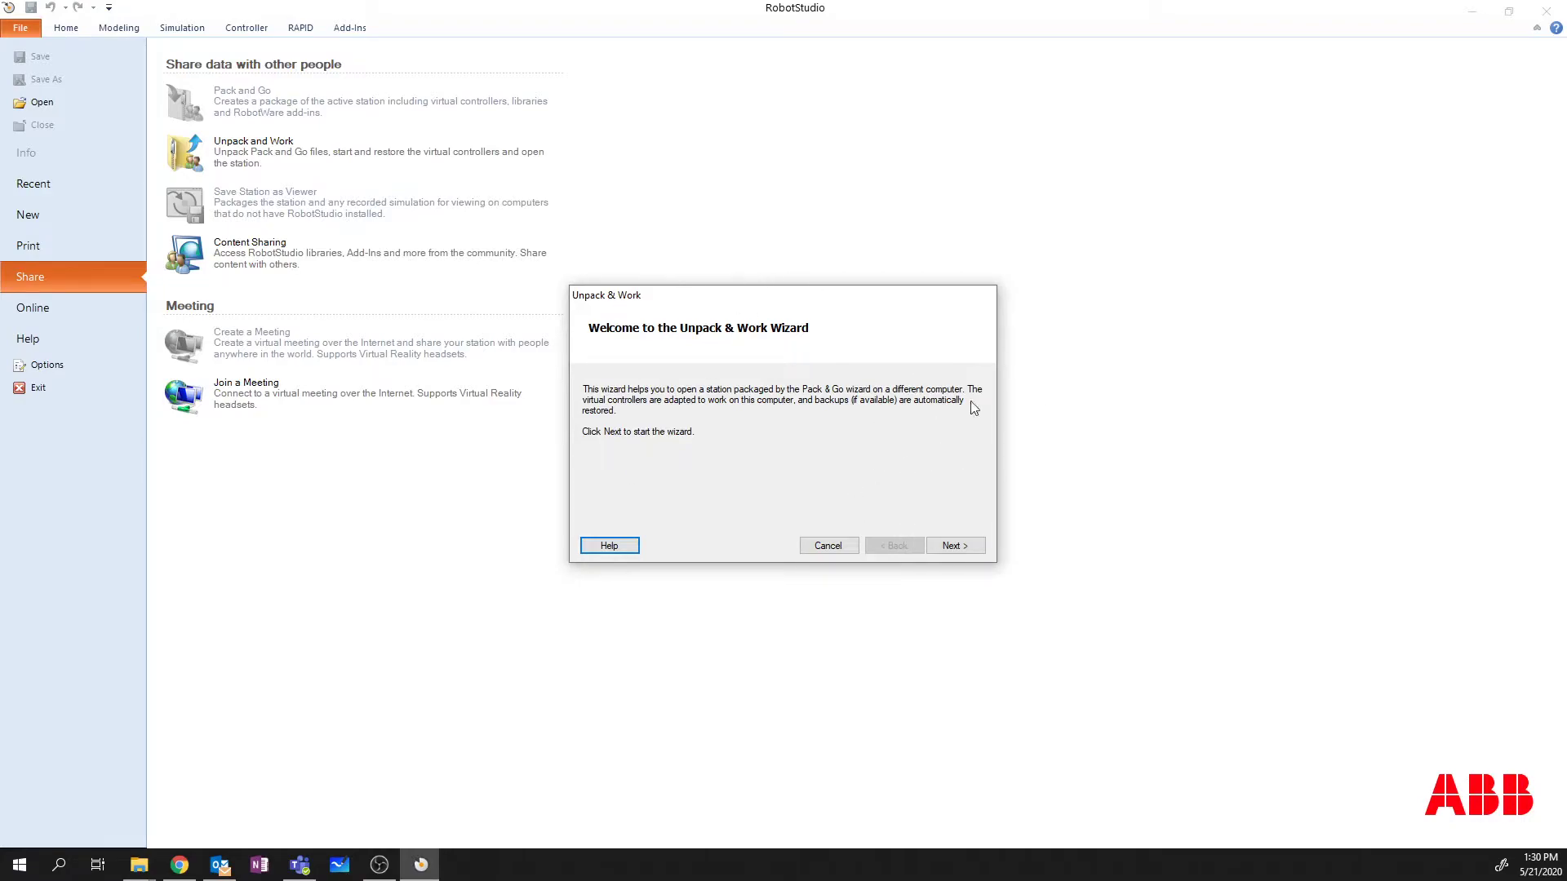
pyautogui.click(959, 549)
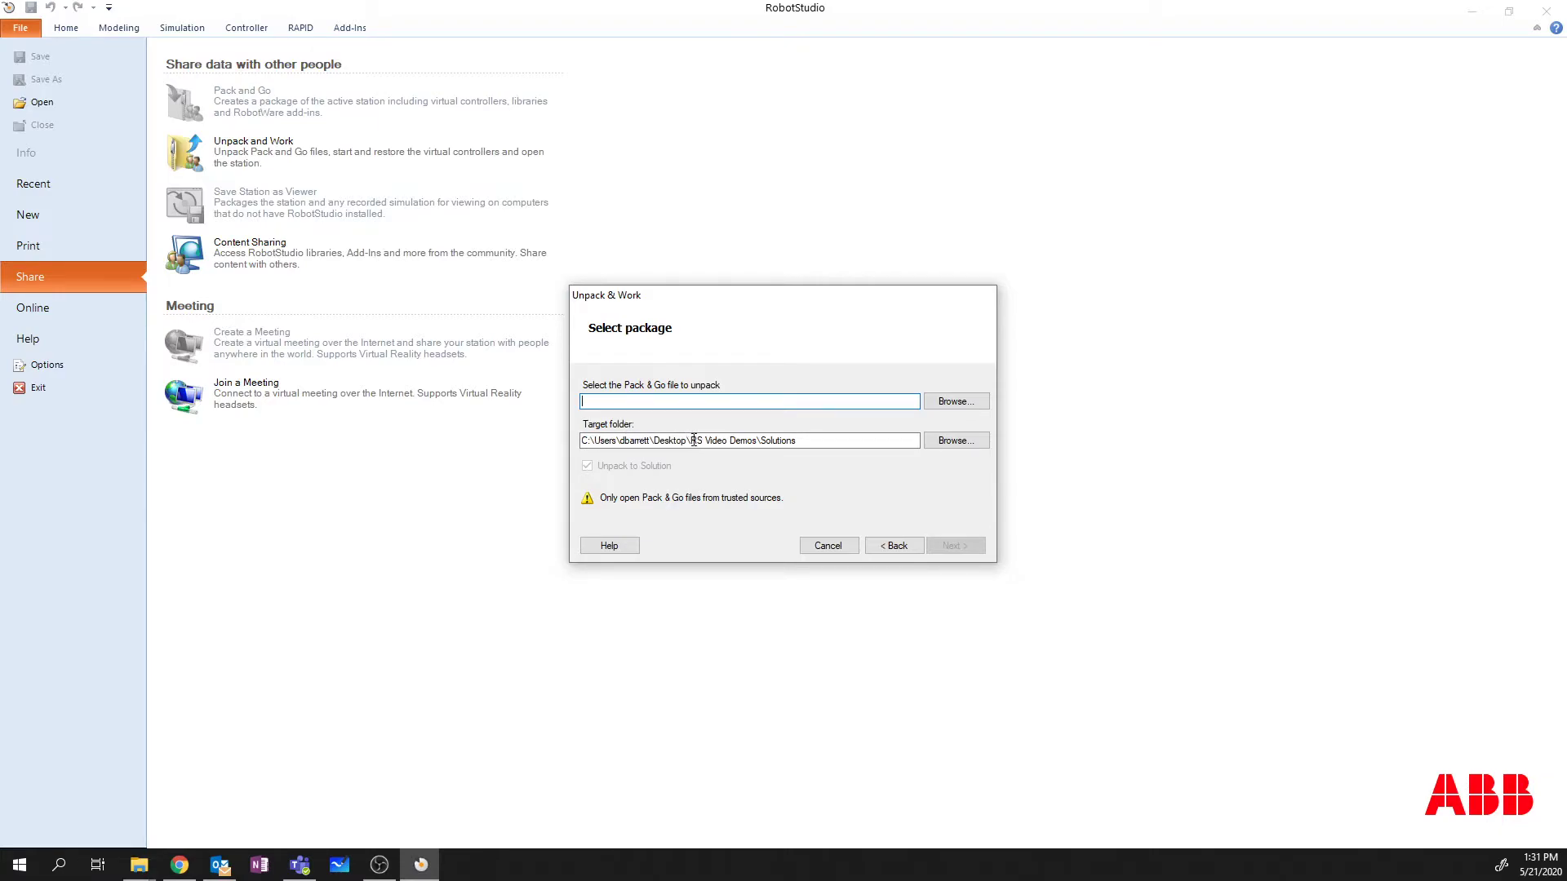
# Create a new folder named 'unpacked' in Solutions and choose it as the target.
pyautogui.click(852, 440)
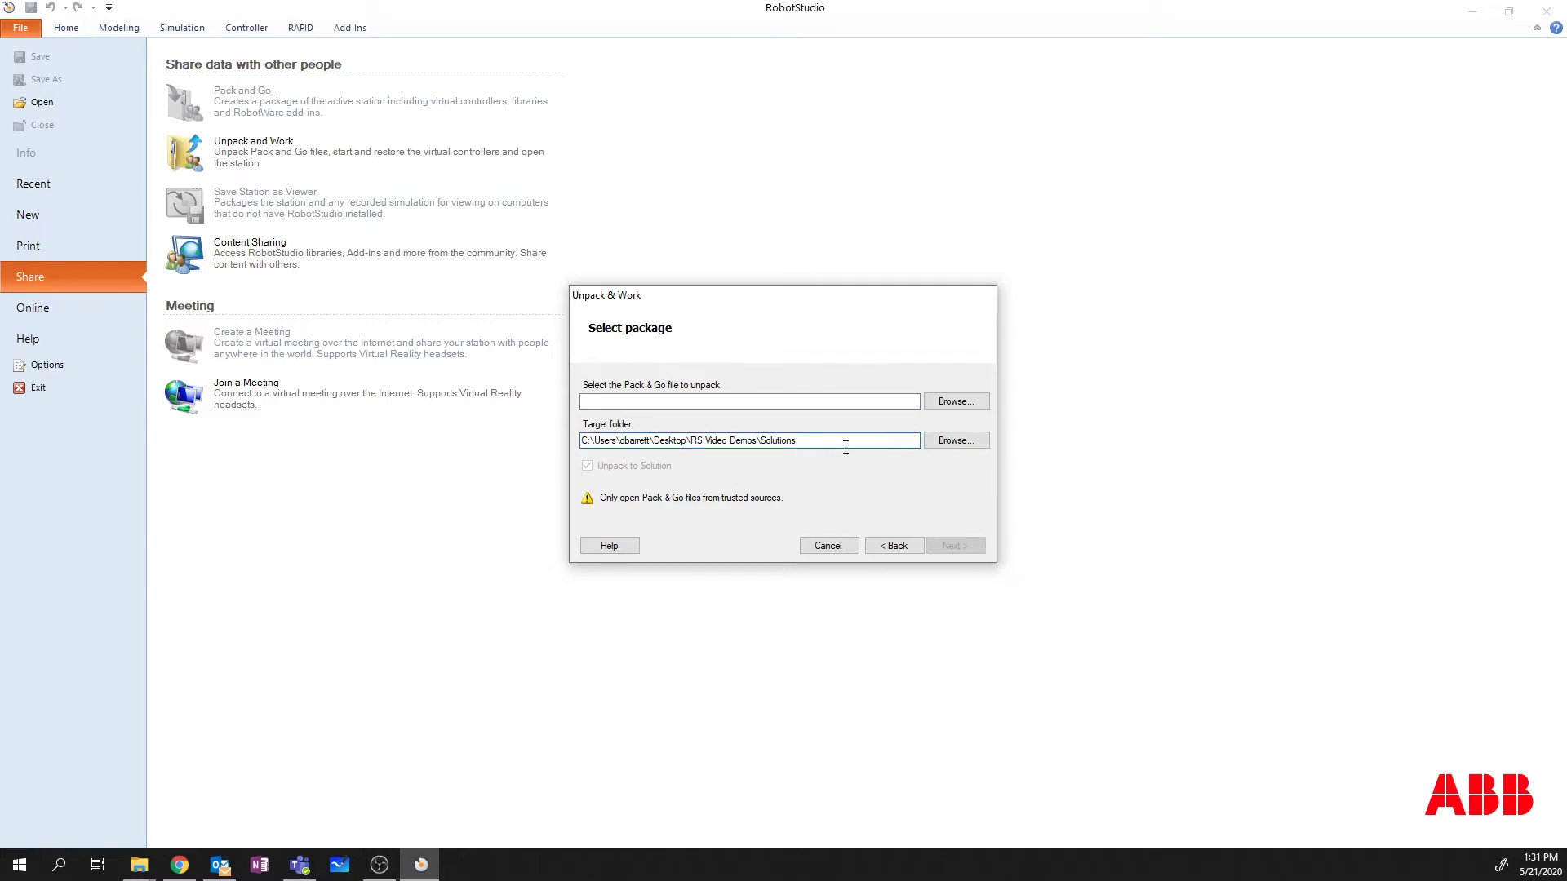
pyautogui.click(953, 441)
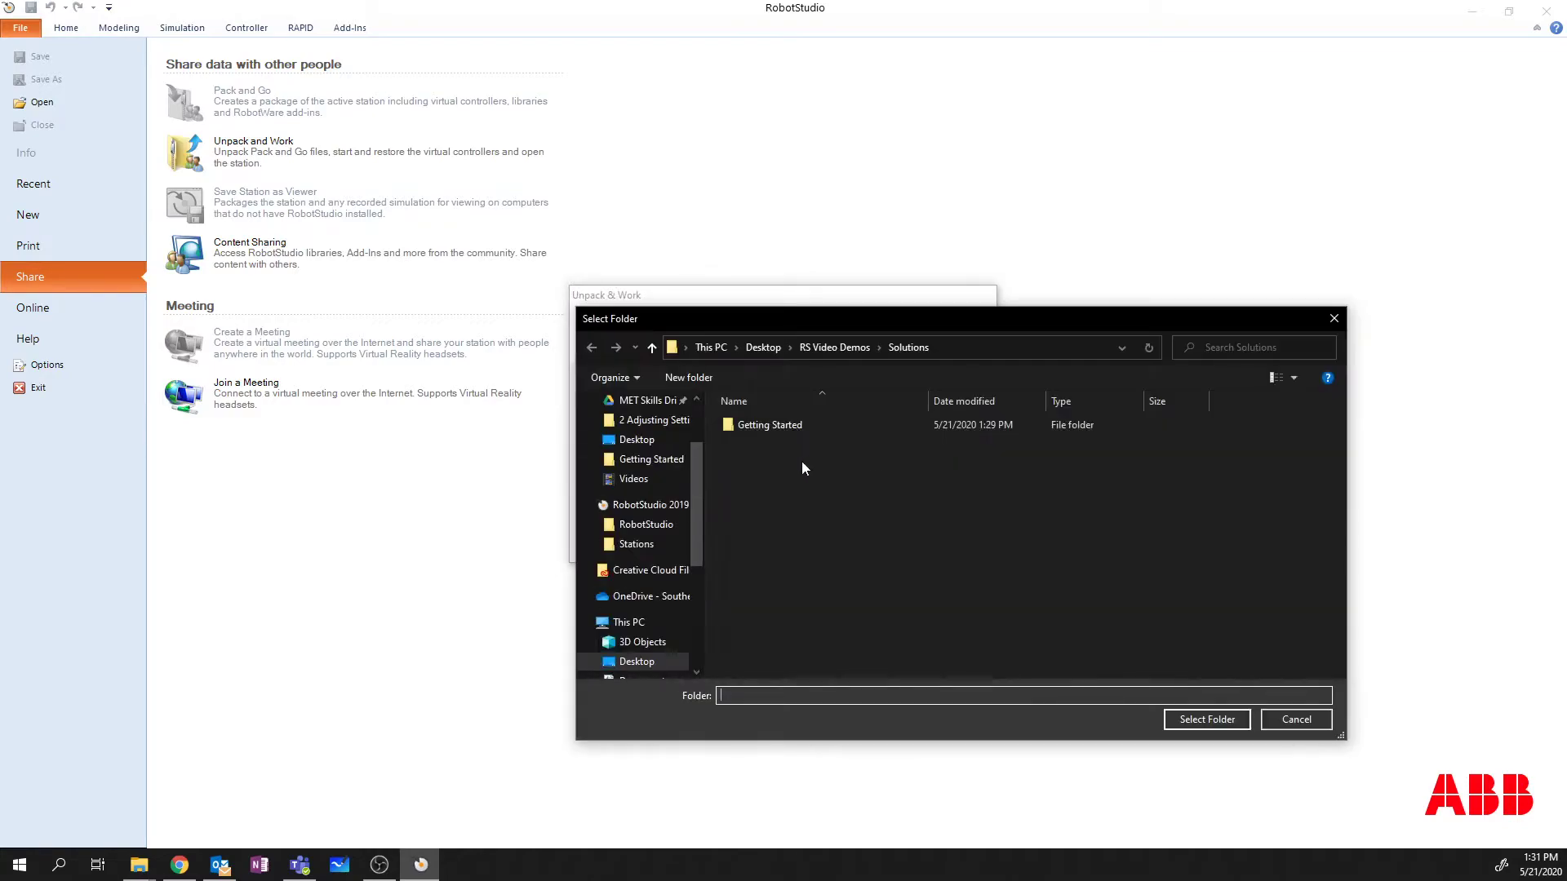
pyautogui.click(702, 378)
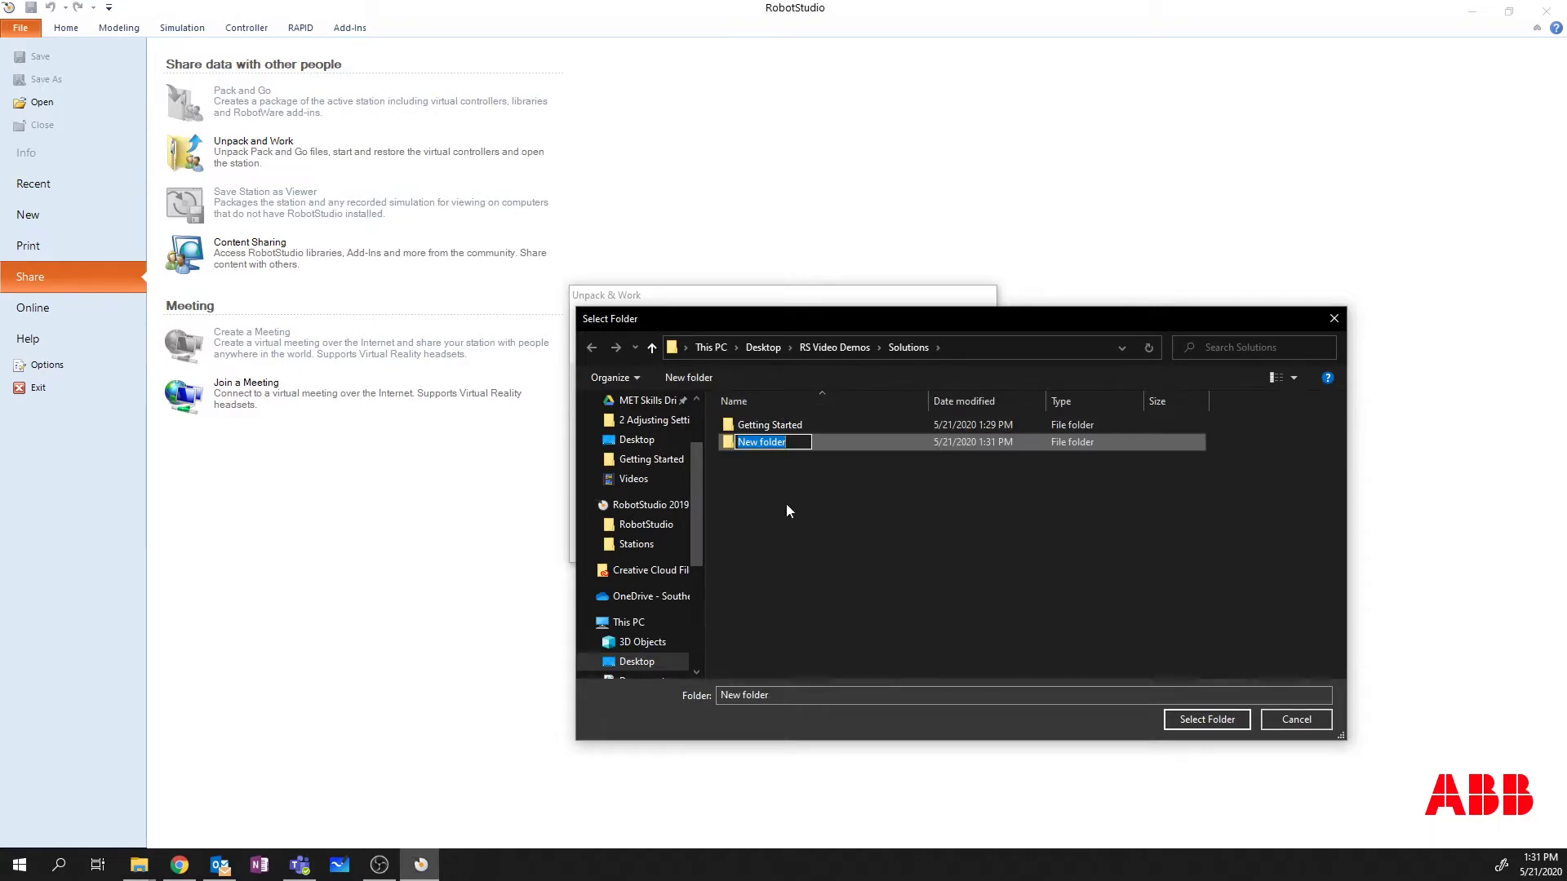
pyautogui.write('unpacked')
pyautogui.press('Return')
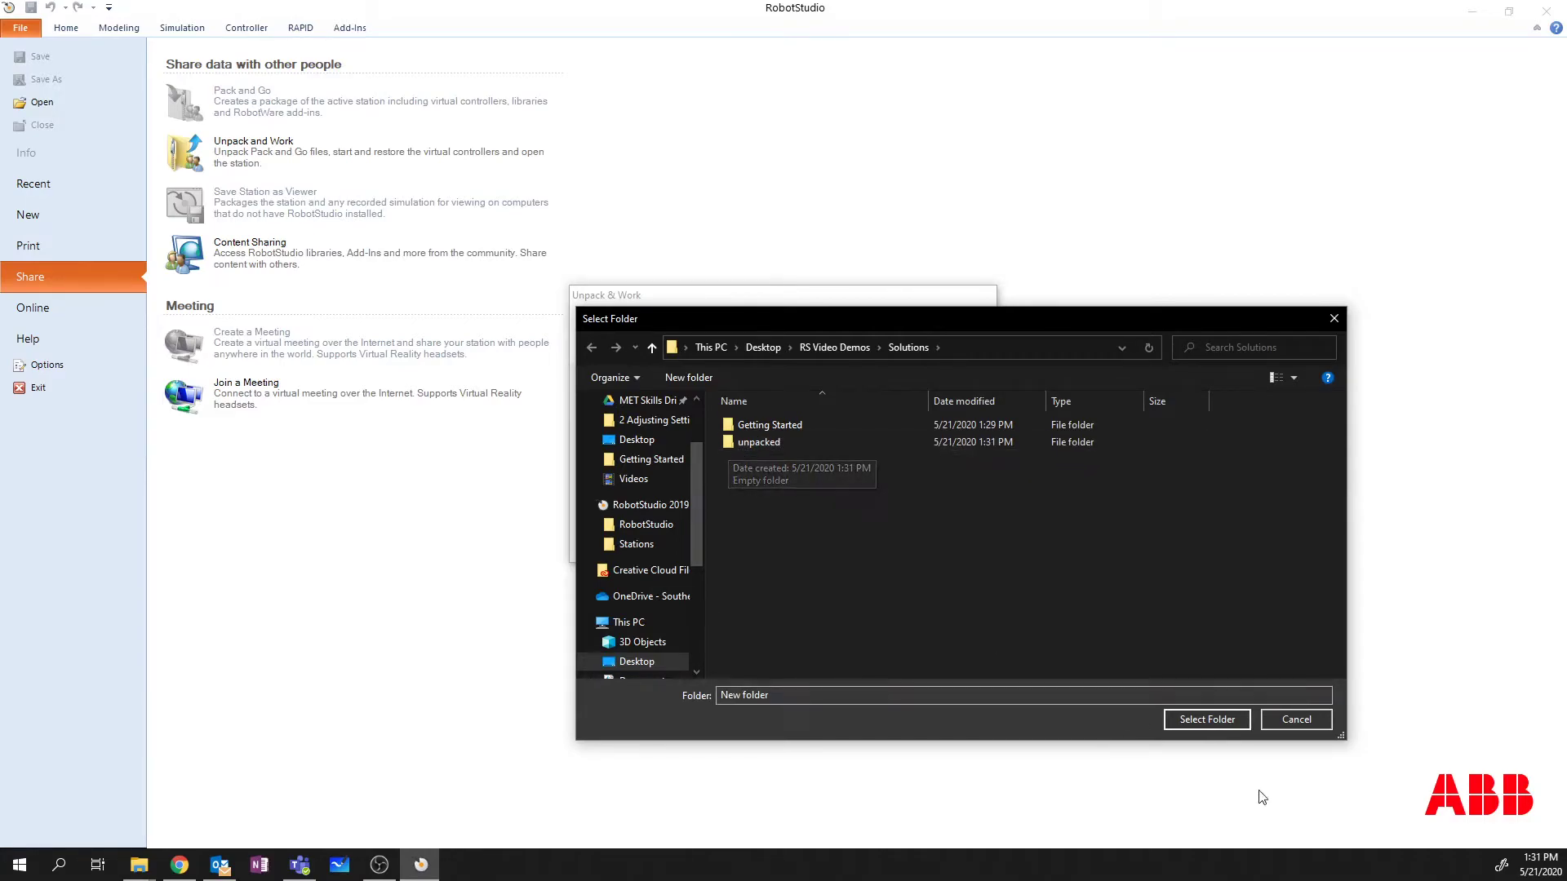
pyautogui.click(741, 443)
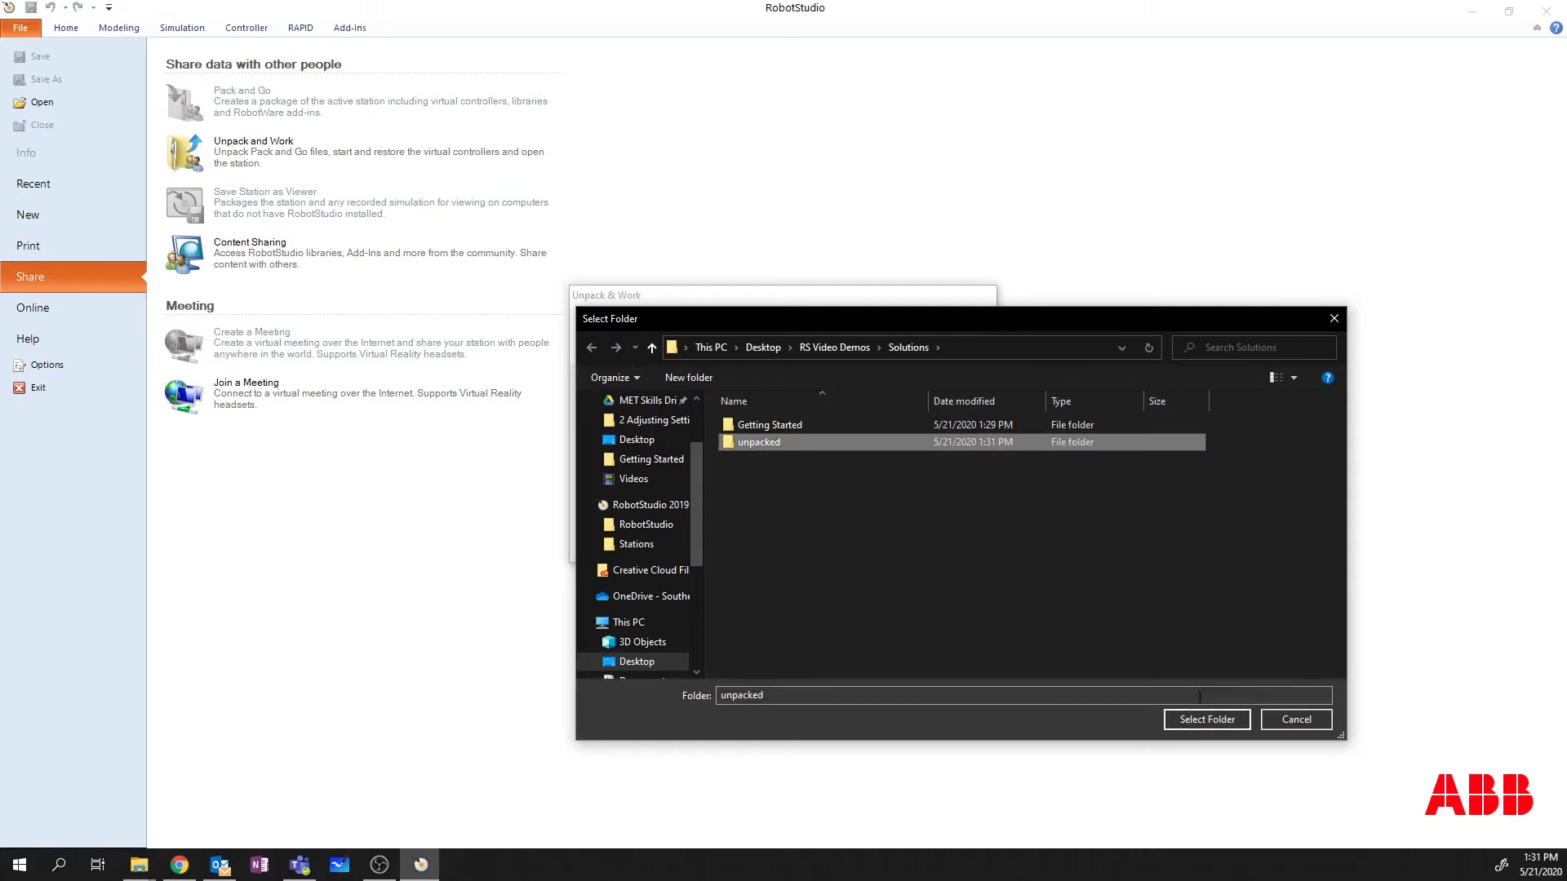
pyautogui.click(1207, 719)
# Load Getting Started.rspag from the Desktop as the package to unpack.
pyautogui.click(936, 403)
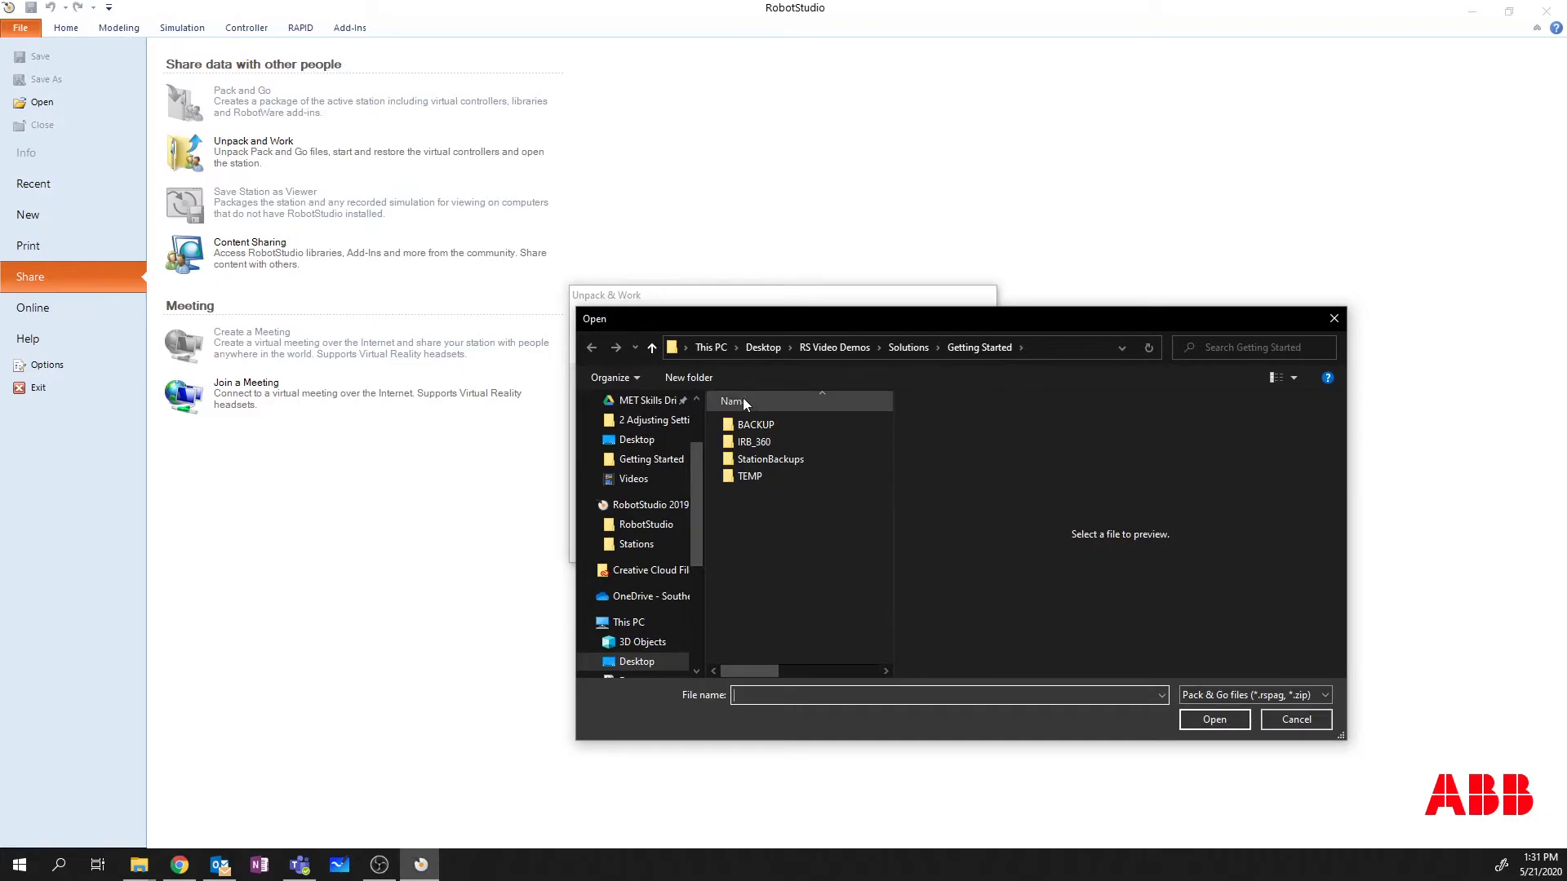
pyautogui.click(659, 661)
pyautogui.moveTo(888, 443); pyautogui.dragTo(879, 603)
pyautogui.click(811, 586)
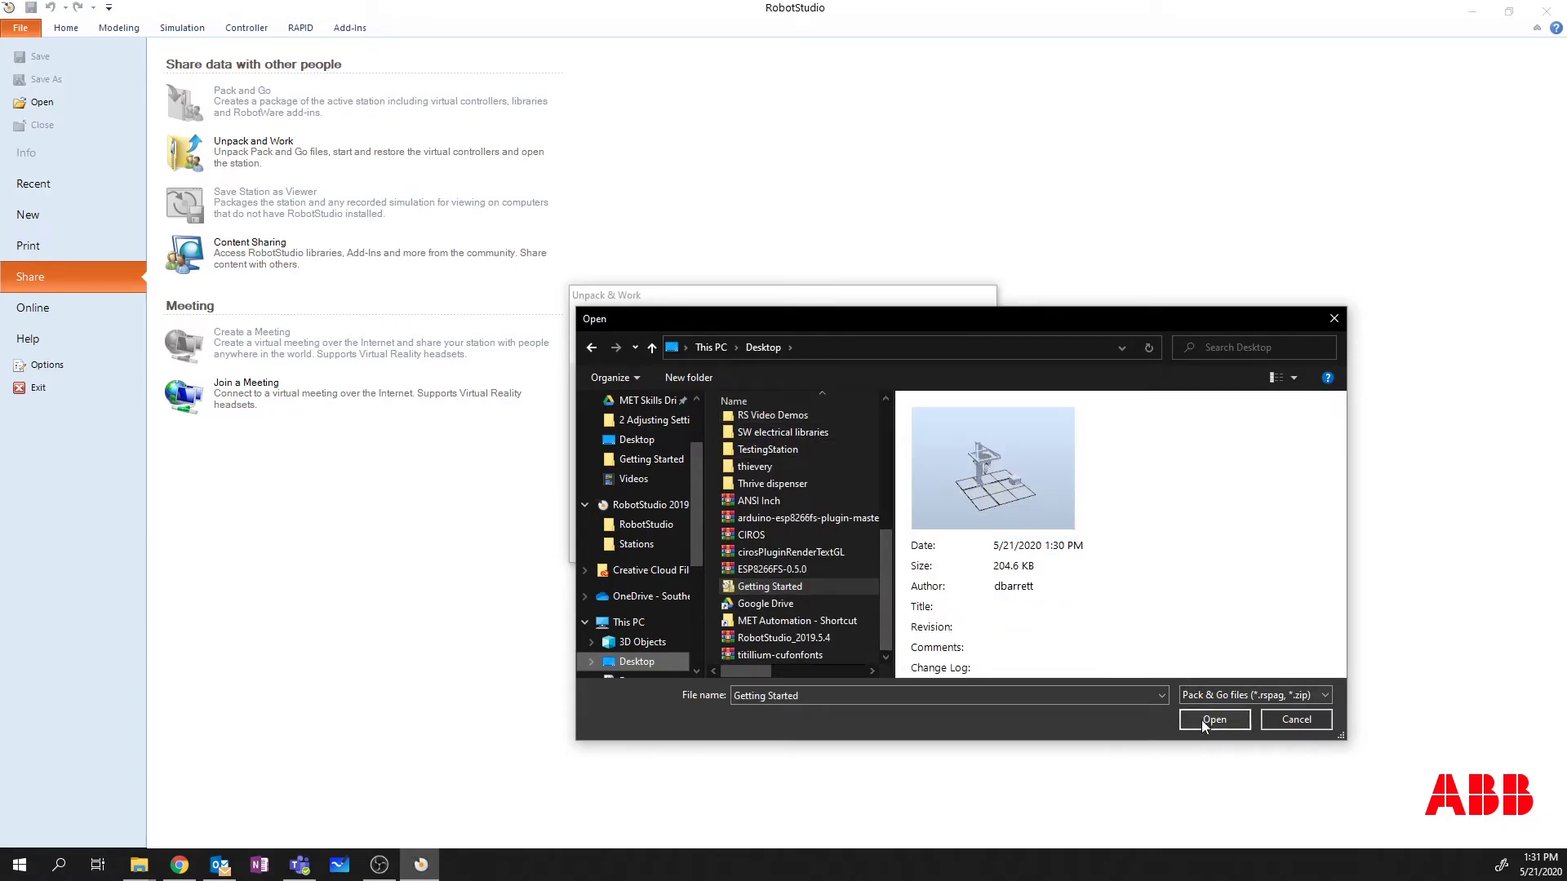
pyautogui.click(1214, 720)
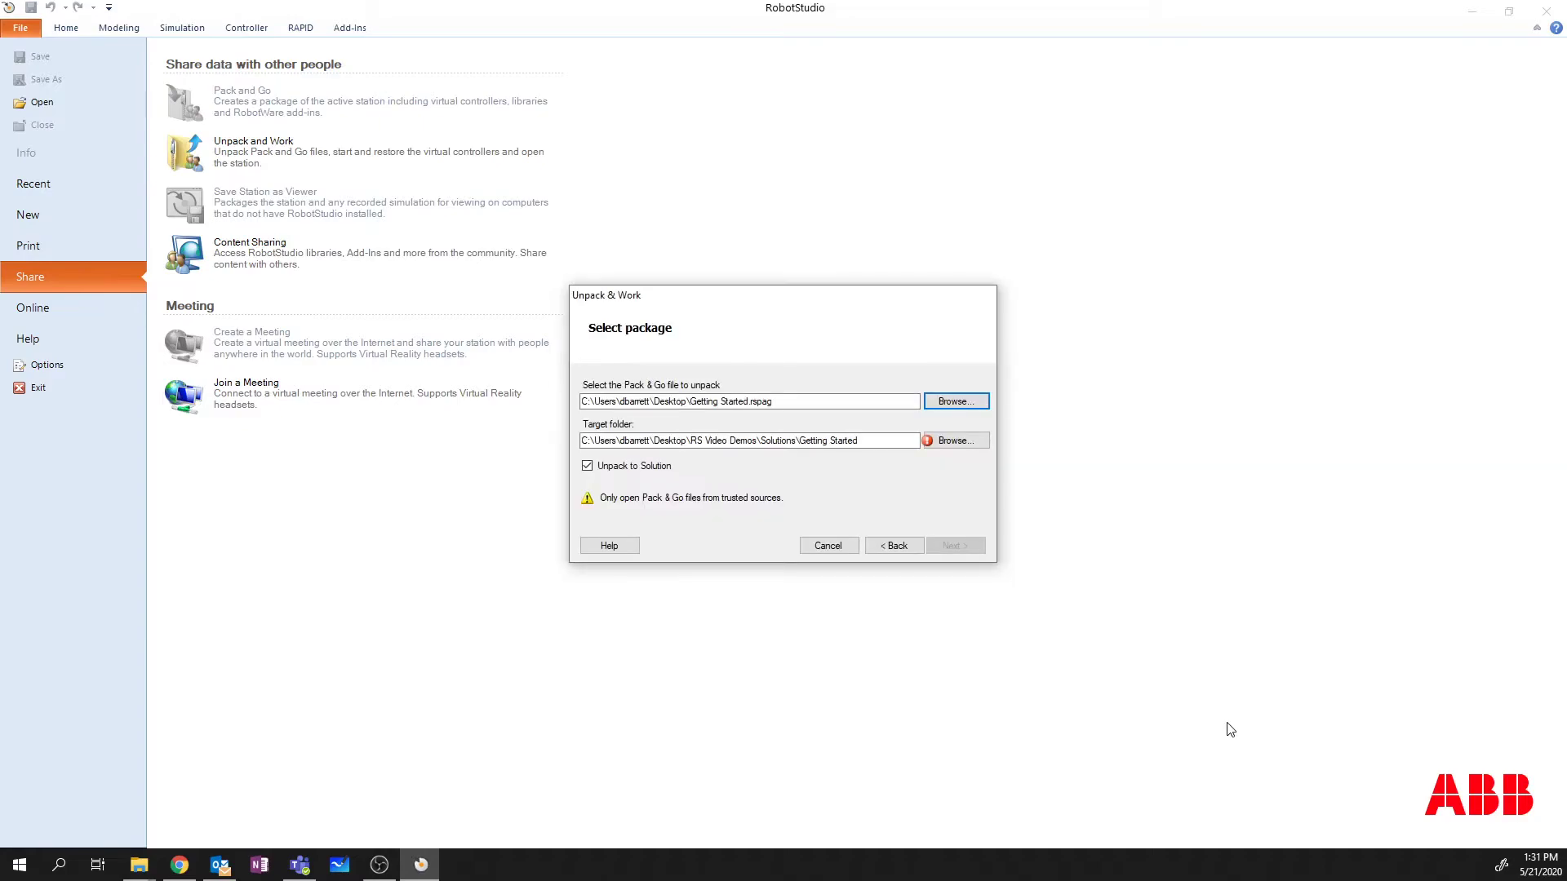
# Re-select Solutions\unpacked as the target folder.
pyautogui.click(869, 441)
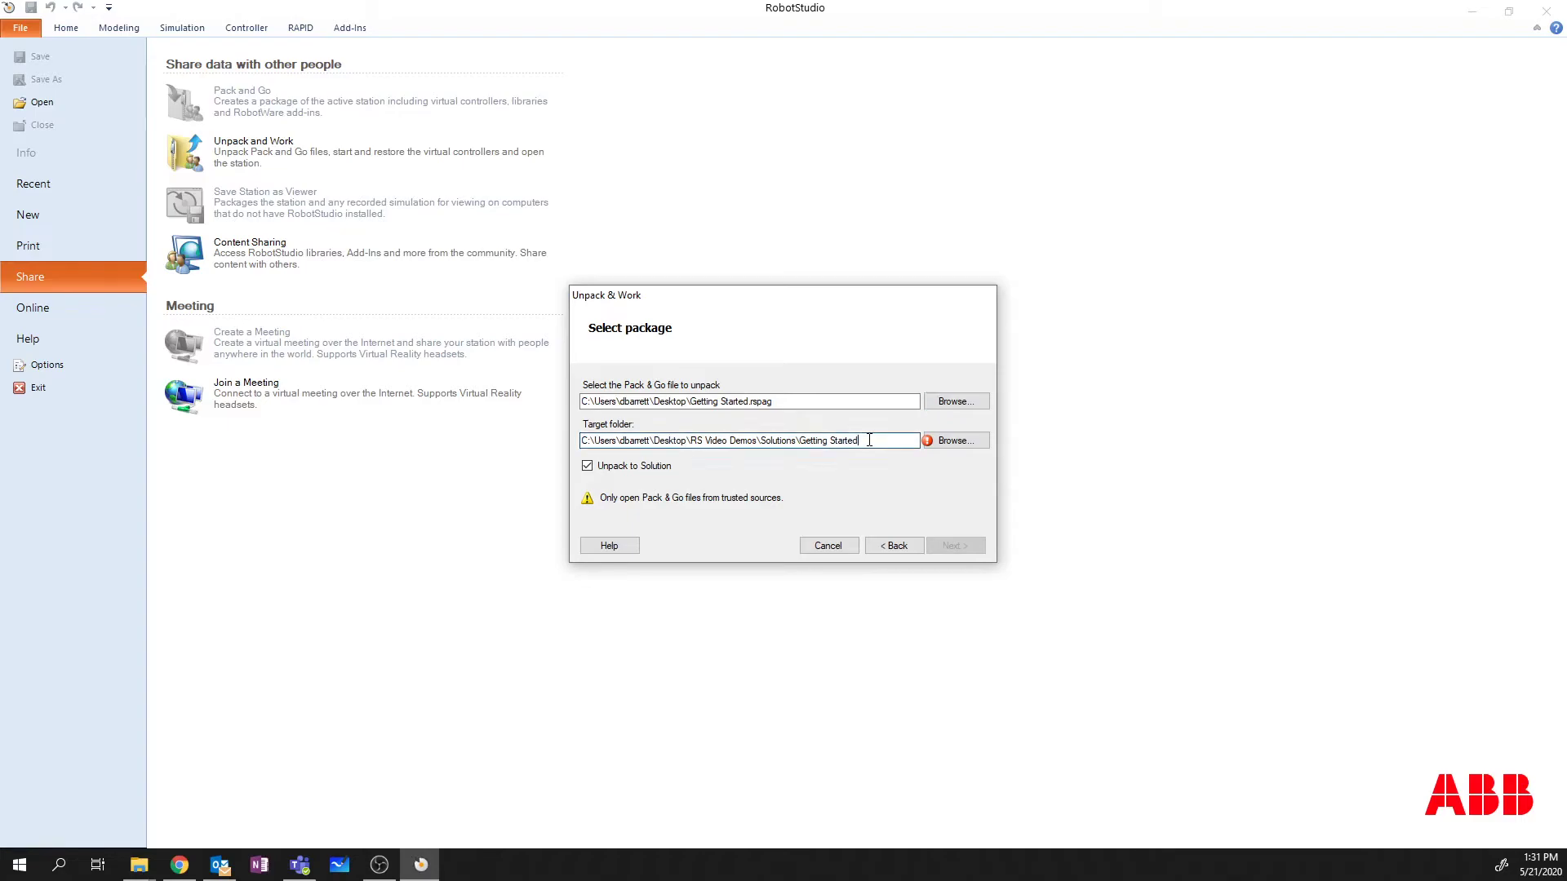
pyautogui.click(971, 447)
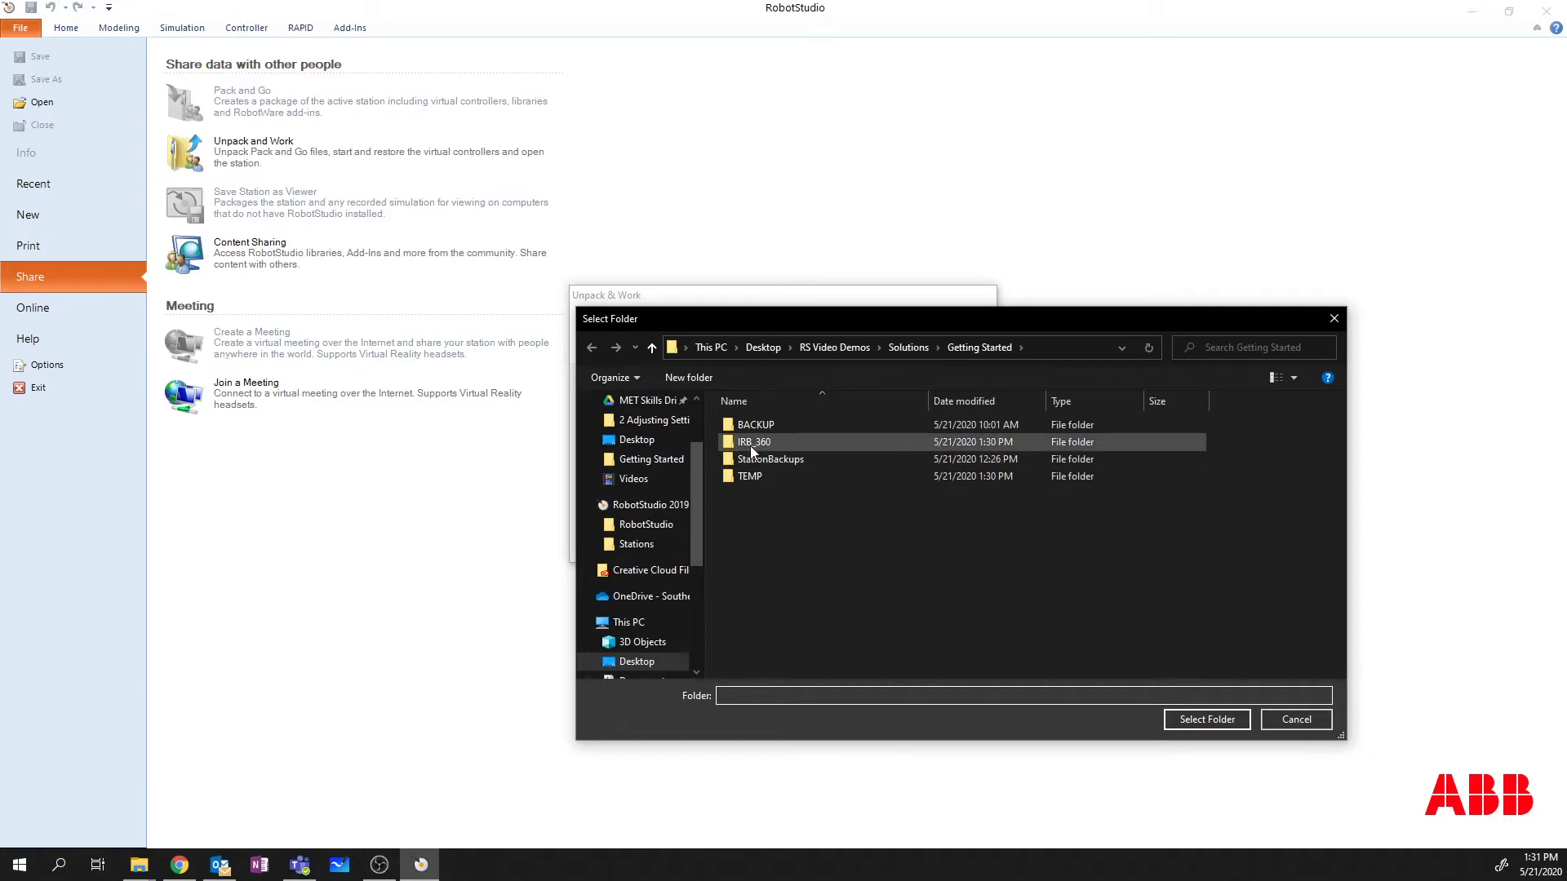
pyautogui.click(904, 347)
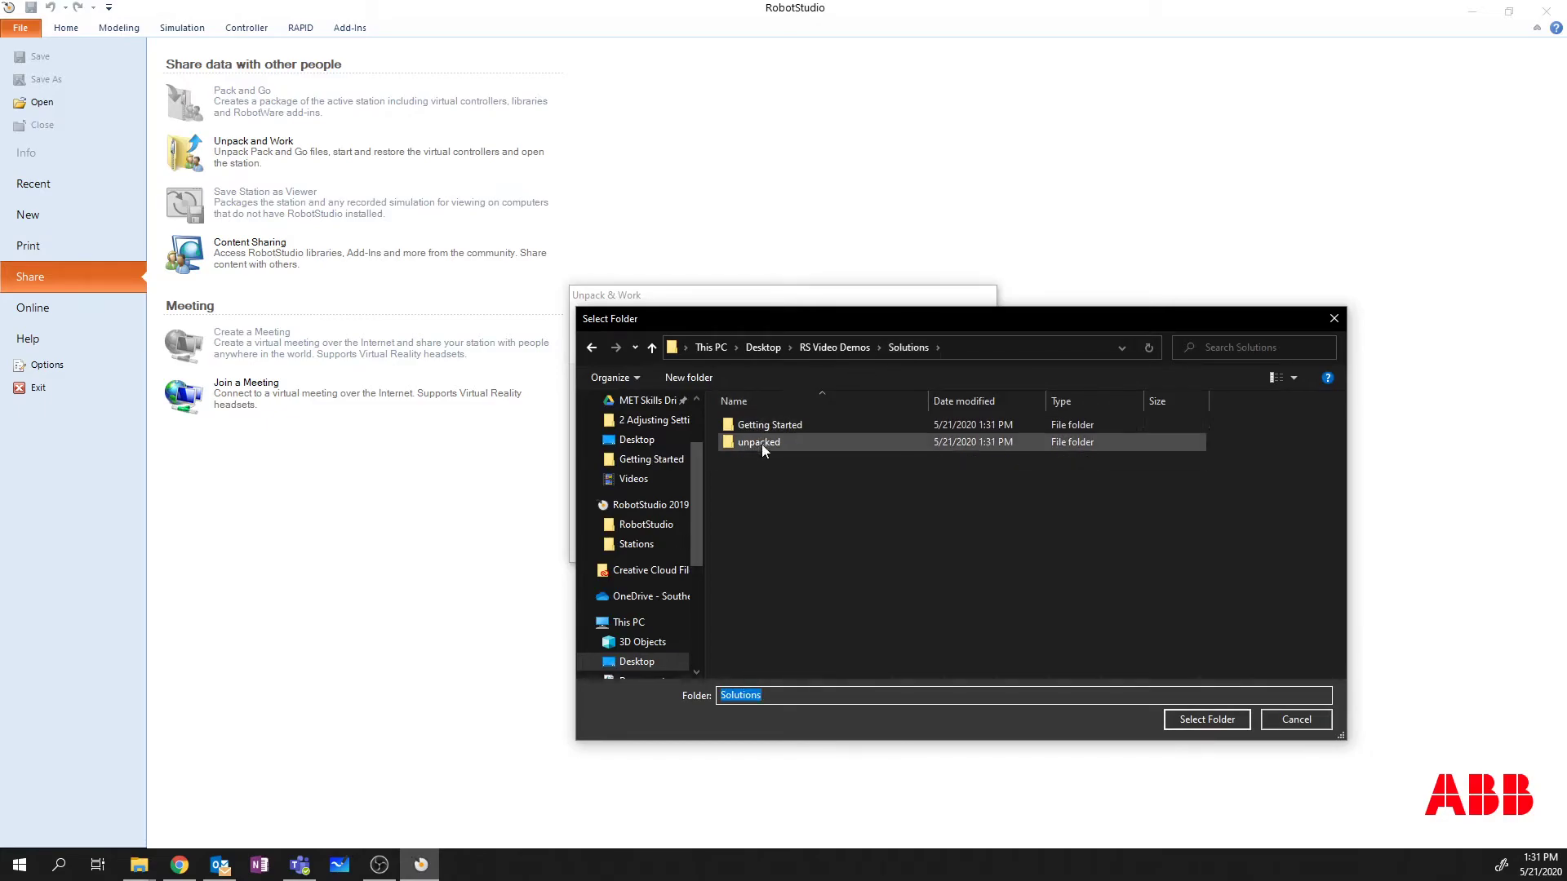
pyautogui.click(761, 444)
pyautogui.click(1206, 718)
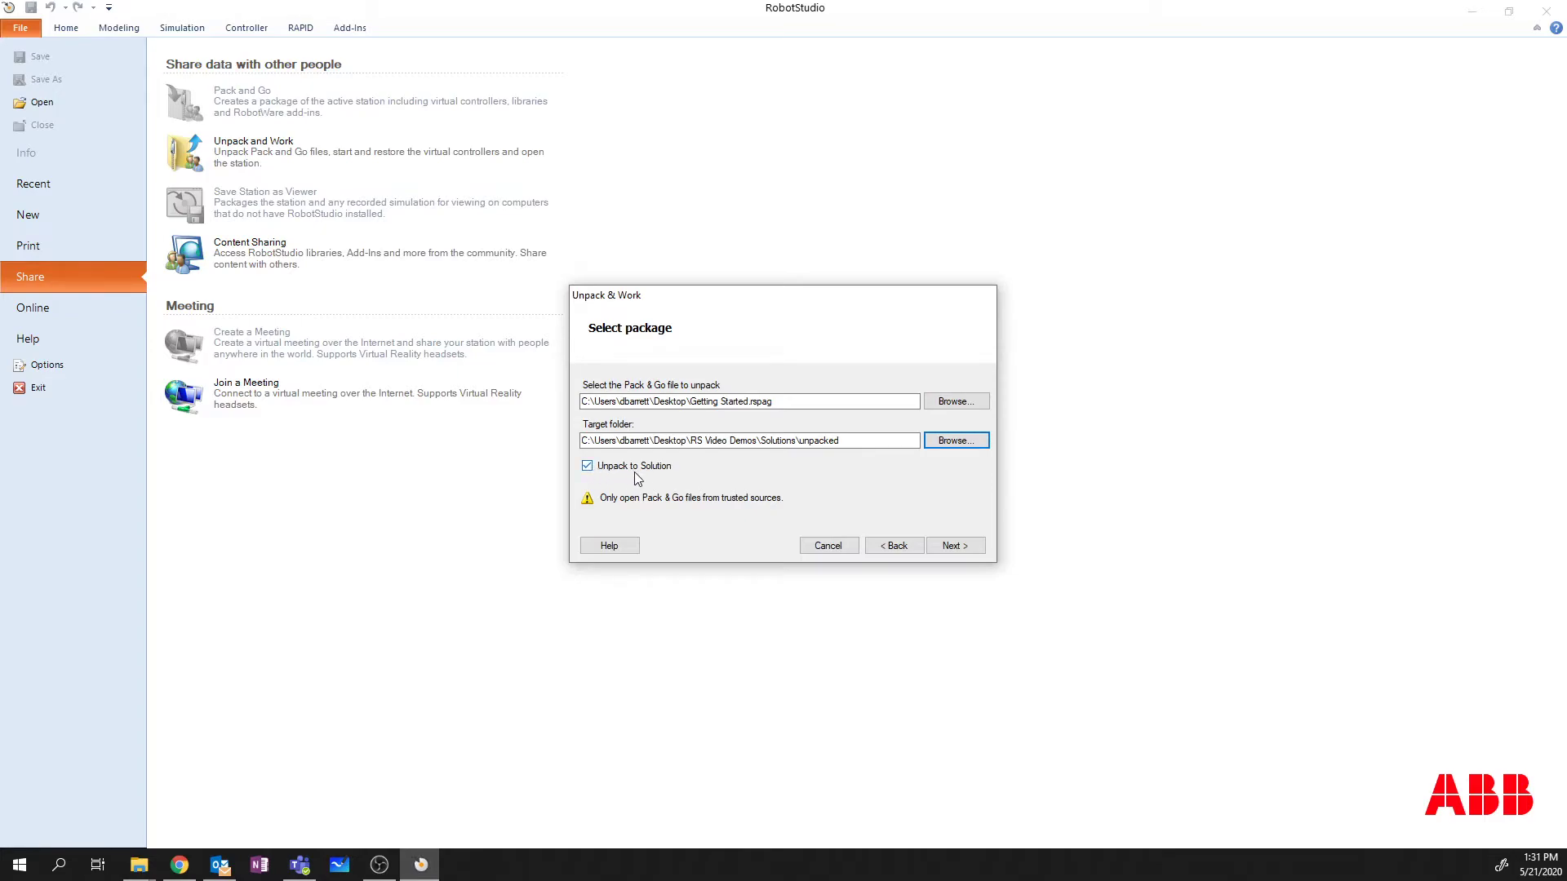
# Keep RobotWare 6.10.02.00 for the IRB_360 controller and finish the wizard to unpack.
pyautogui.click(952, 546)
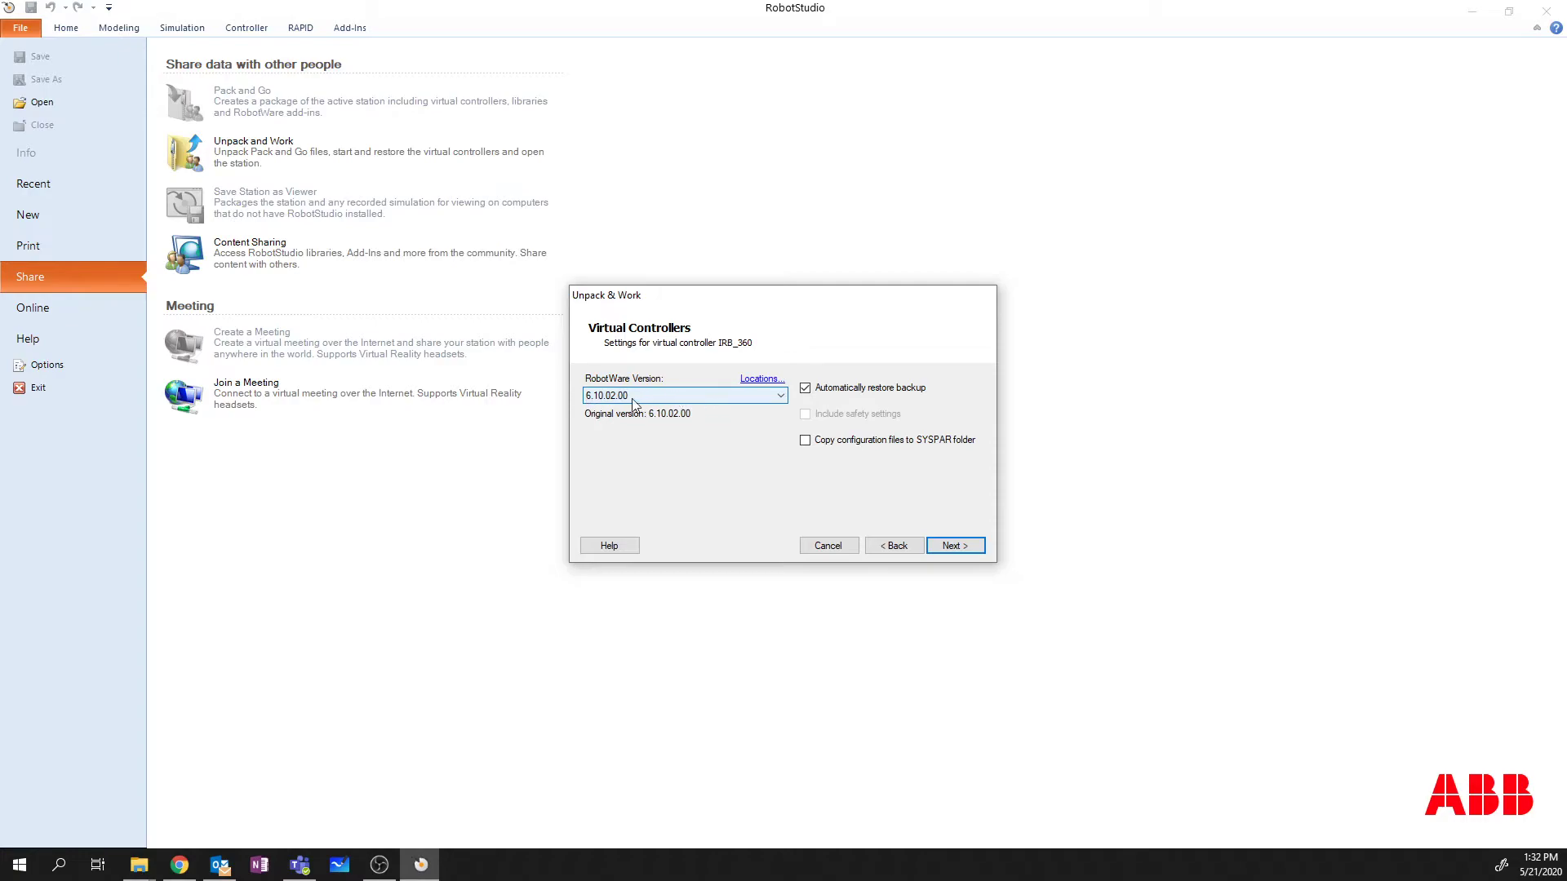
pyautogui.click(744, 403)
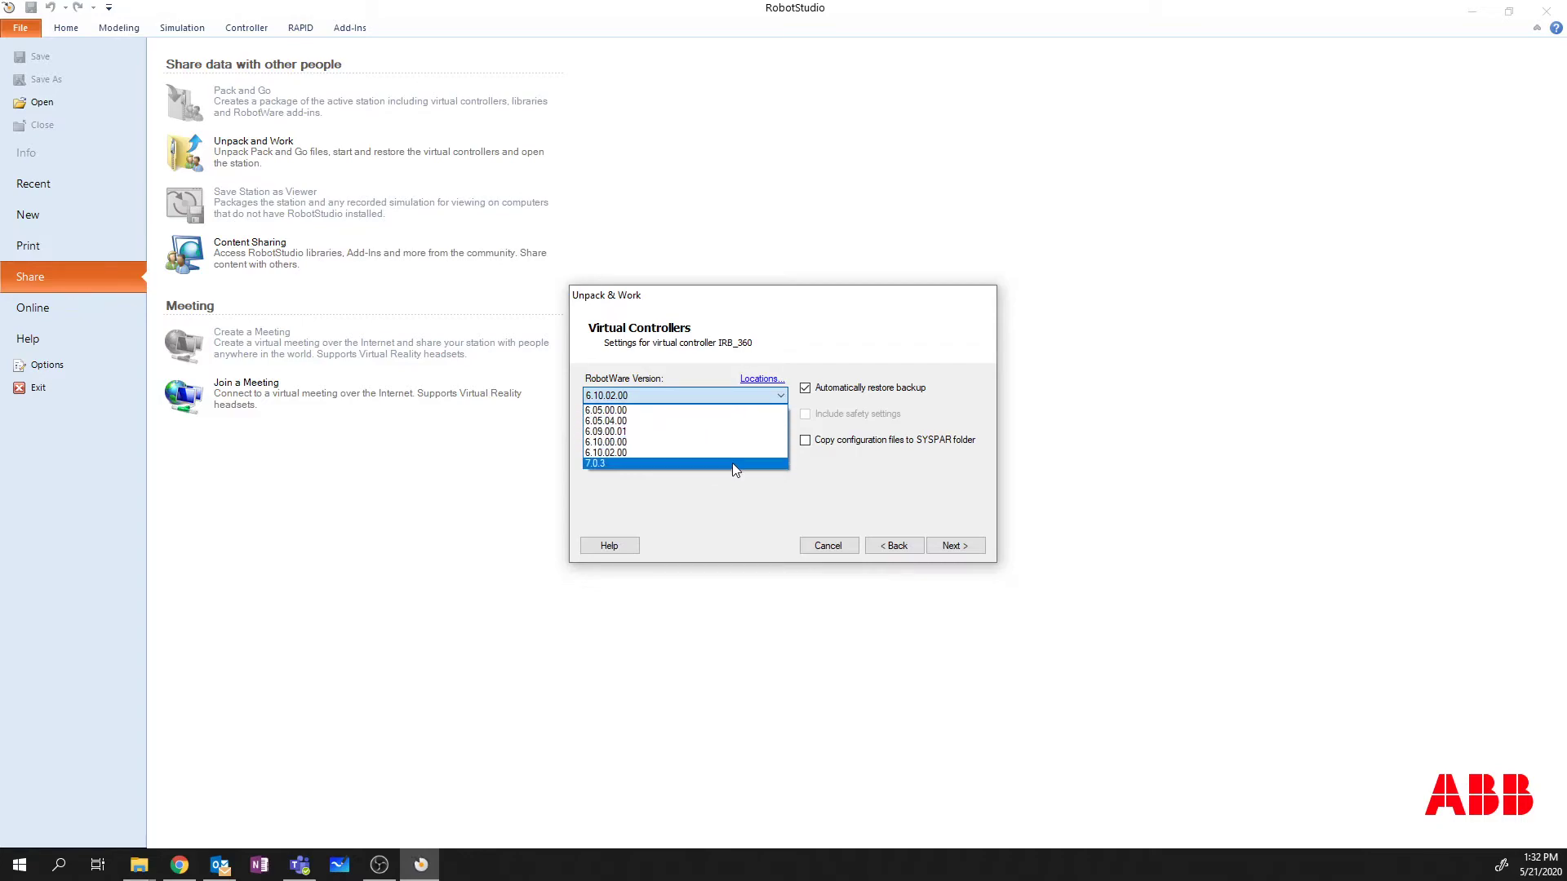
pyautogui.click(770, 524)
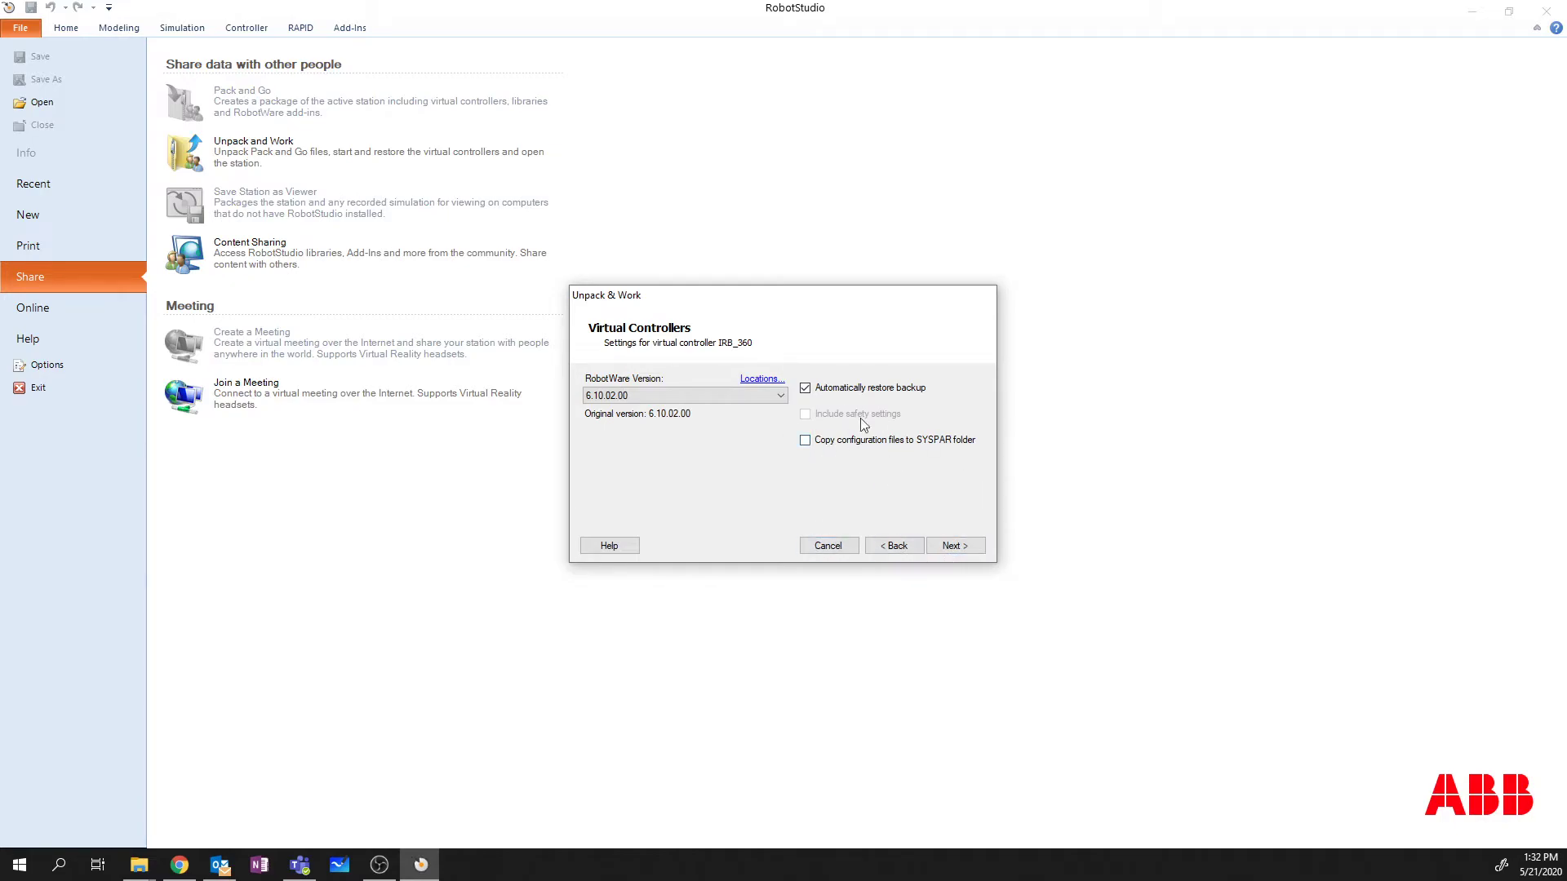
pyautogui.click(955, 545)
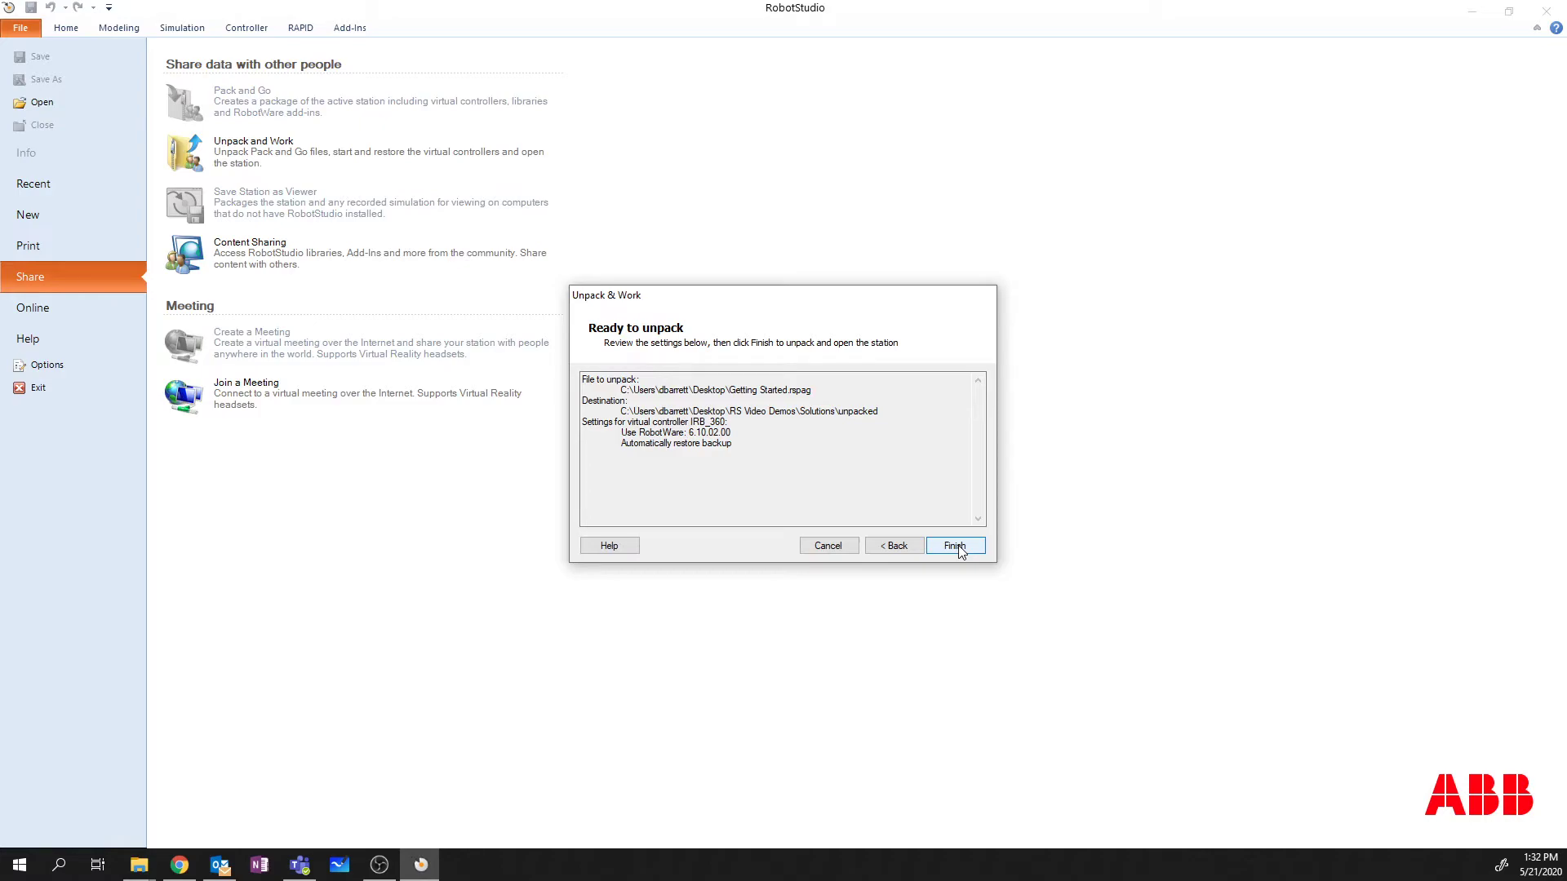
pyautogui.click(956, 547)
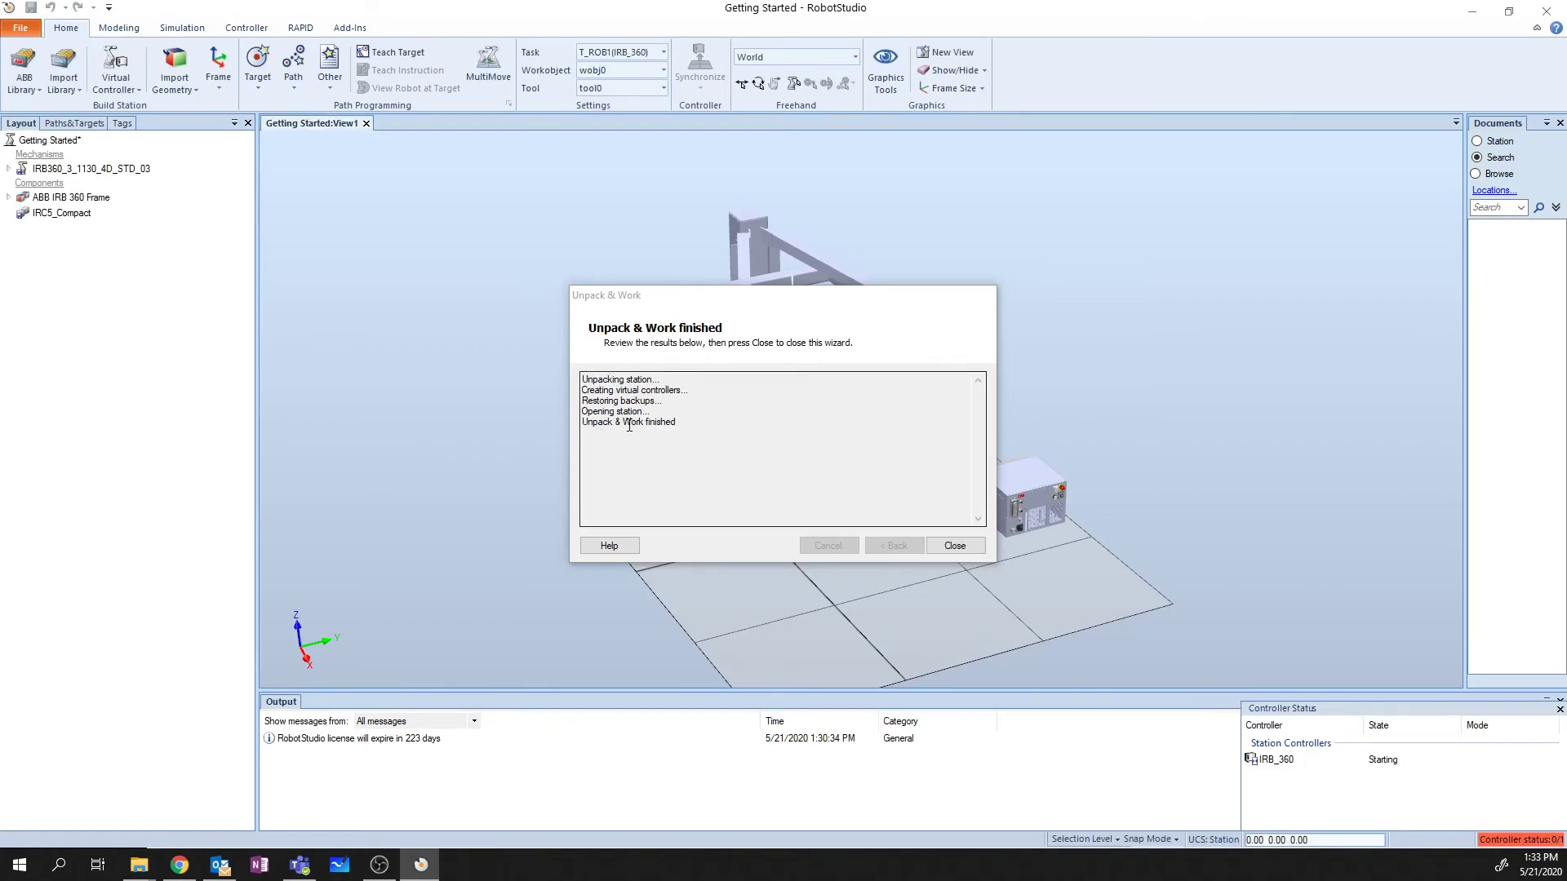
# Close the Unpack & Work wizard once it reports finished.
pyautogui.click(955, 545)
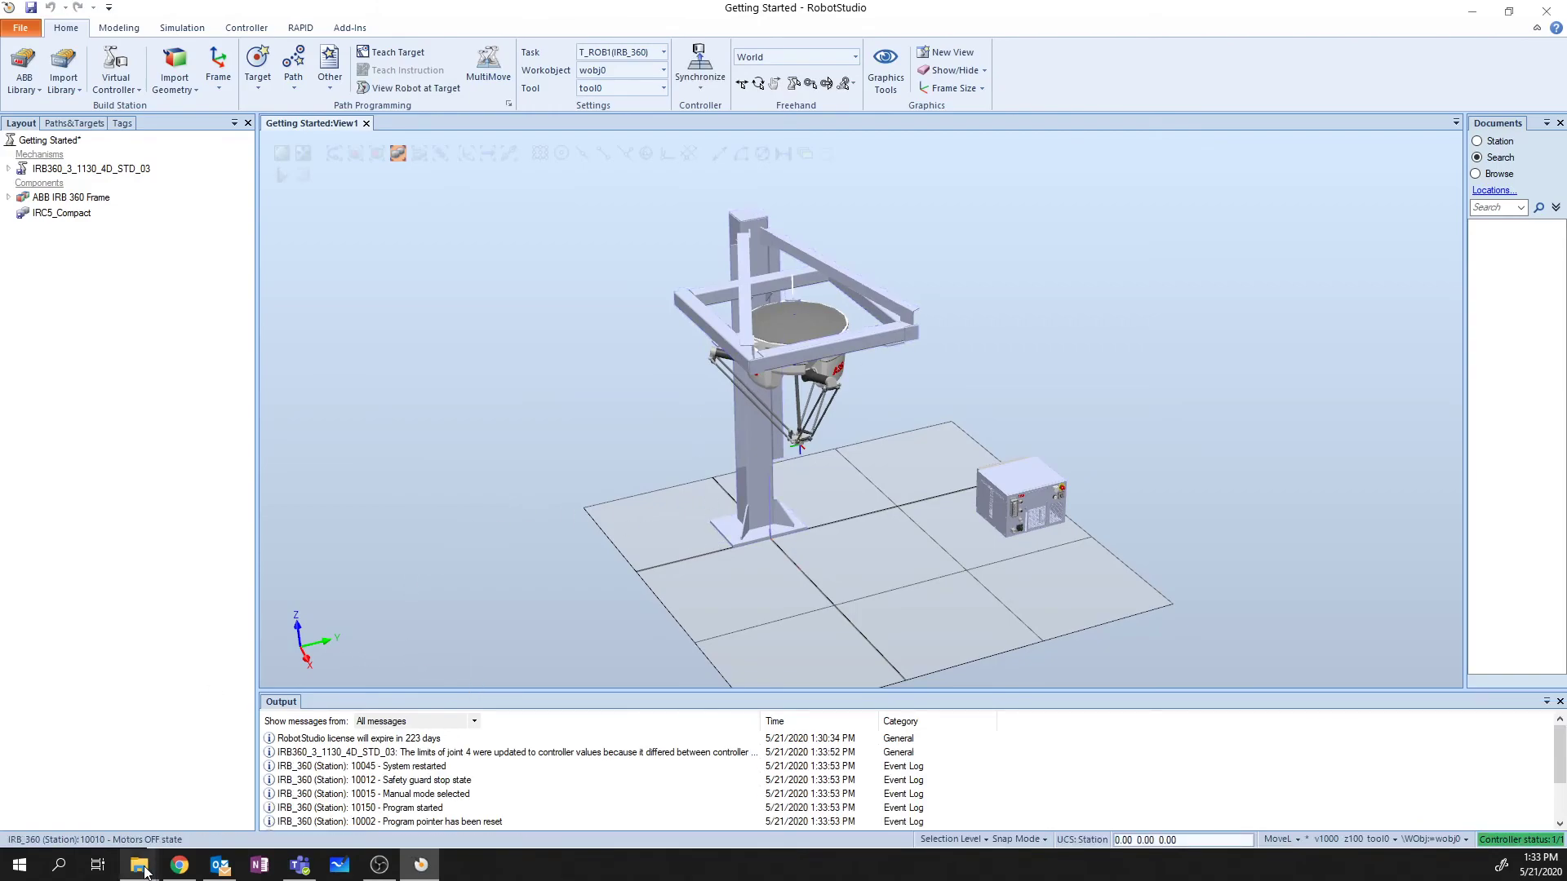
# In File Explorer, open Desktop > RS Video Demos > Solutions > unpacked.
pyautogui.moveTo(143, 871)
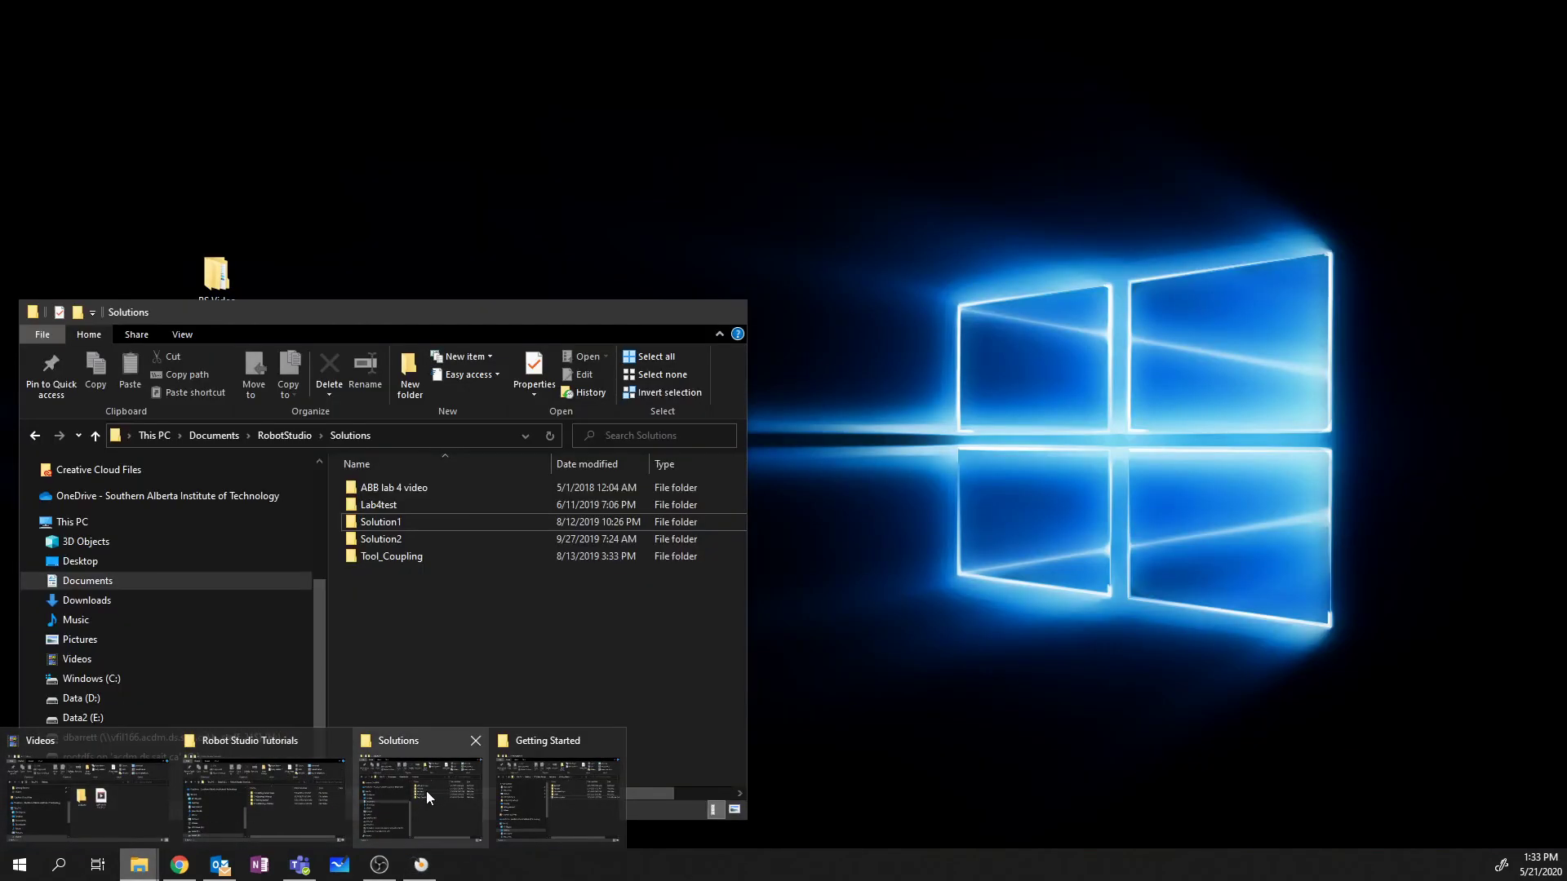
pyautogui.click(426, 790)
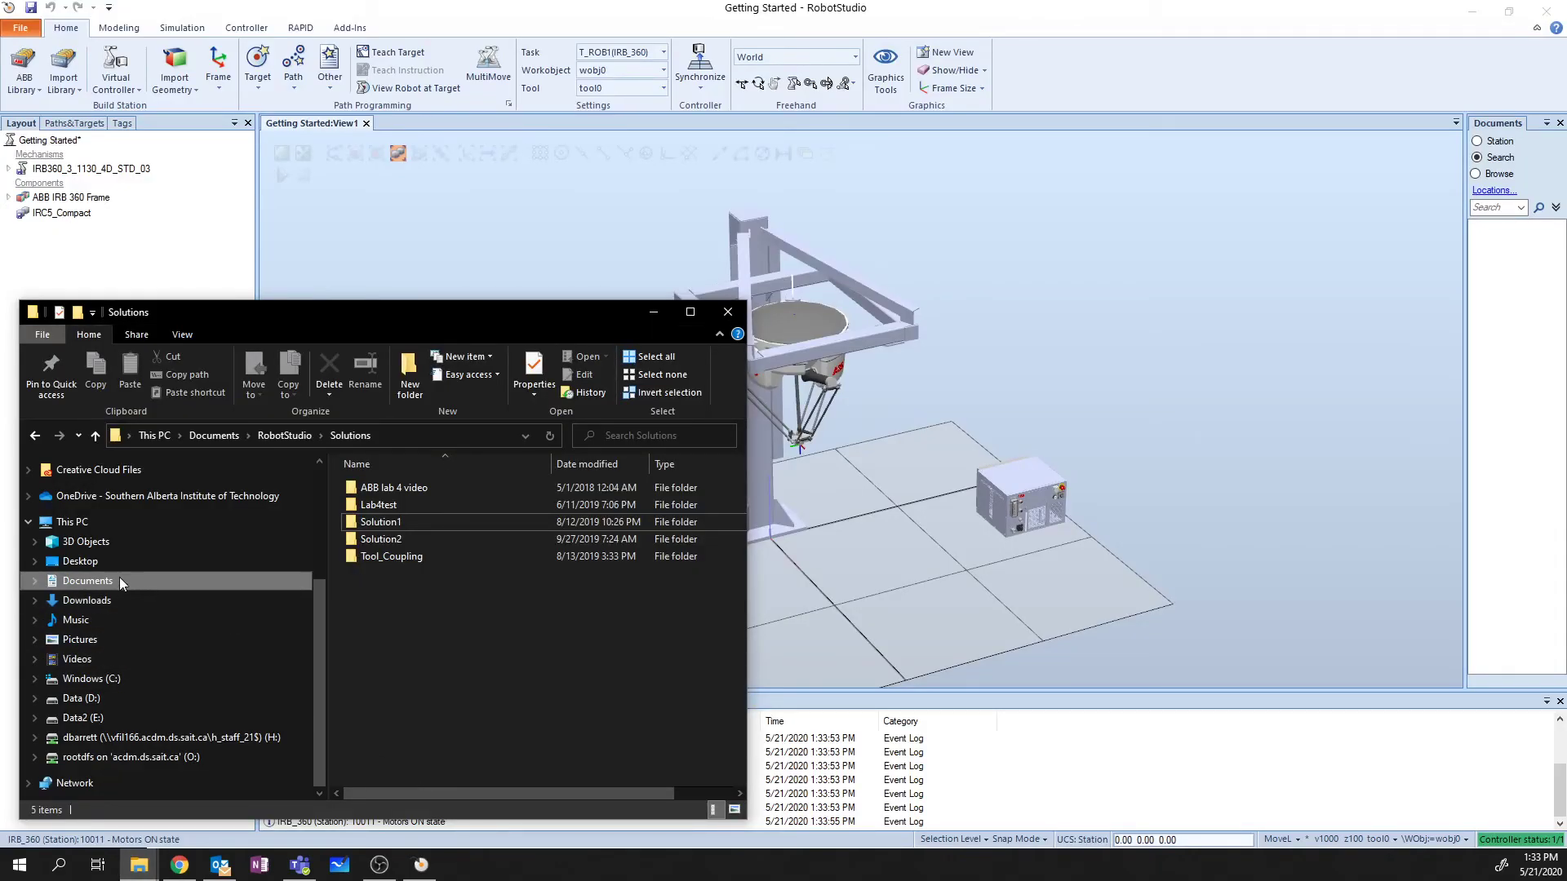
pyautogui.click(112, 562)
pyautogui.scroll(-5, 437, 511)
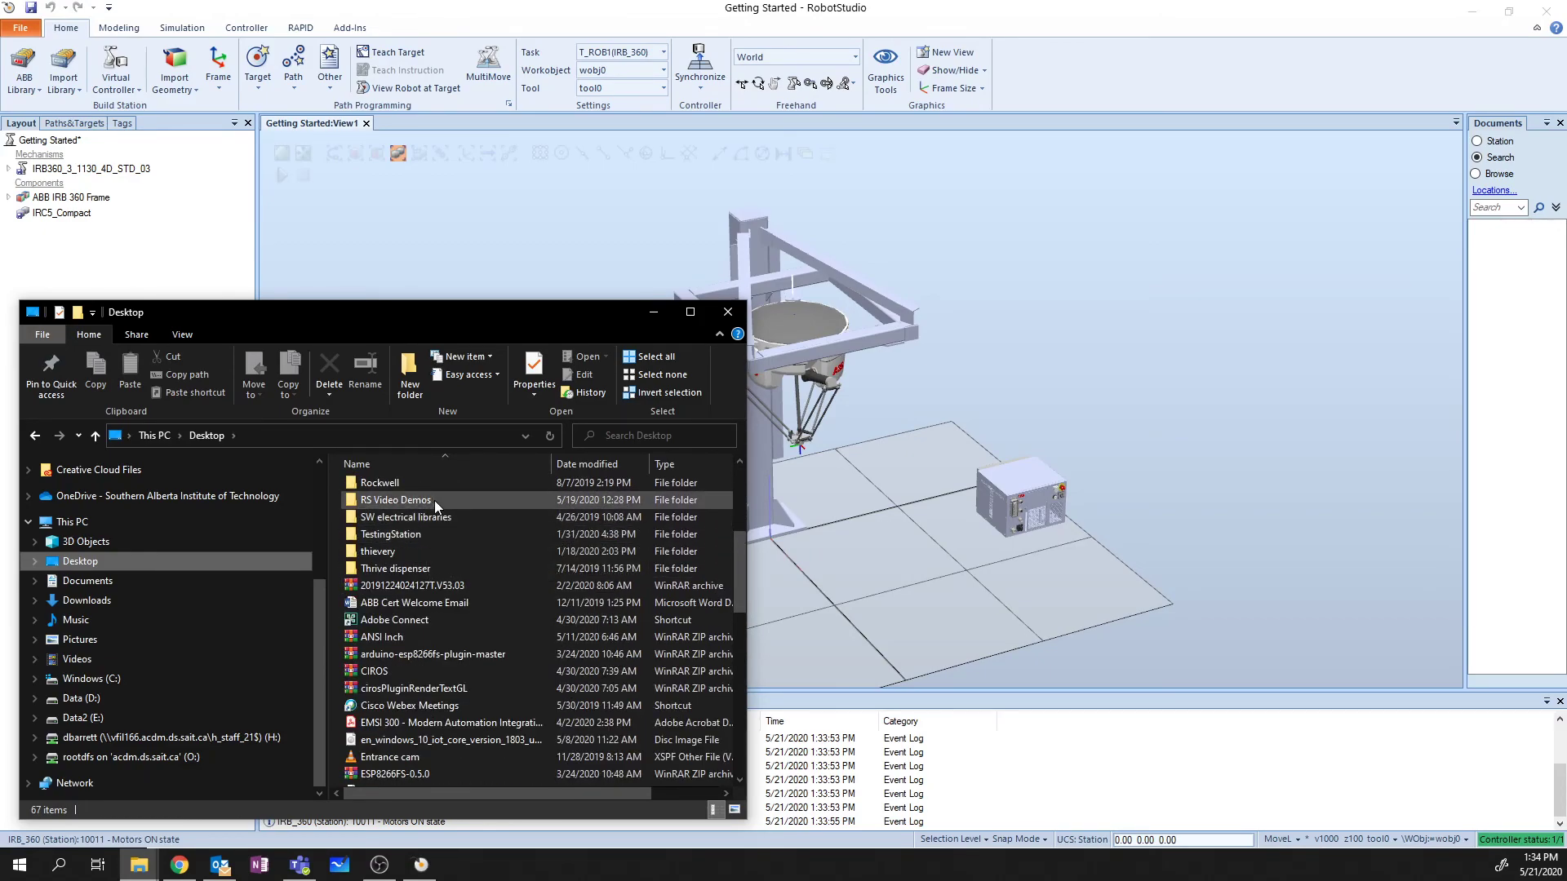
pyautogui.doubleClick(434, 501)
pyautogui.doubleClick(434, 504)
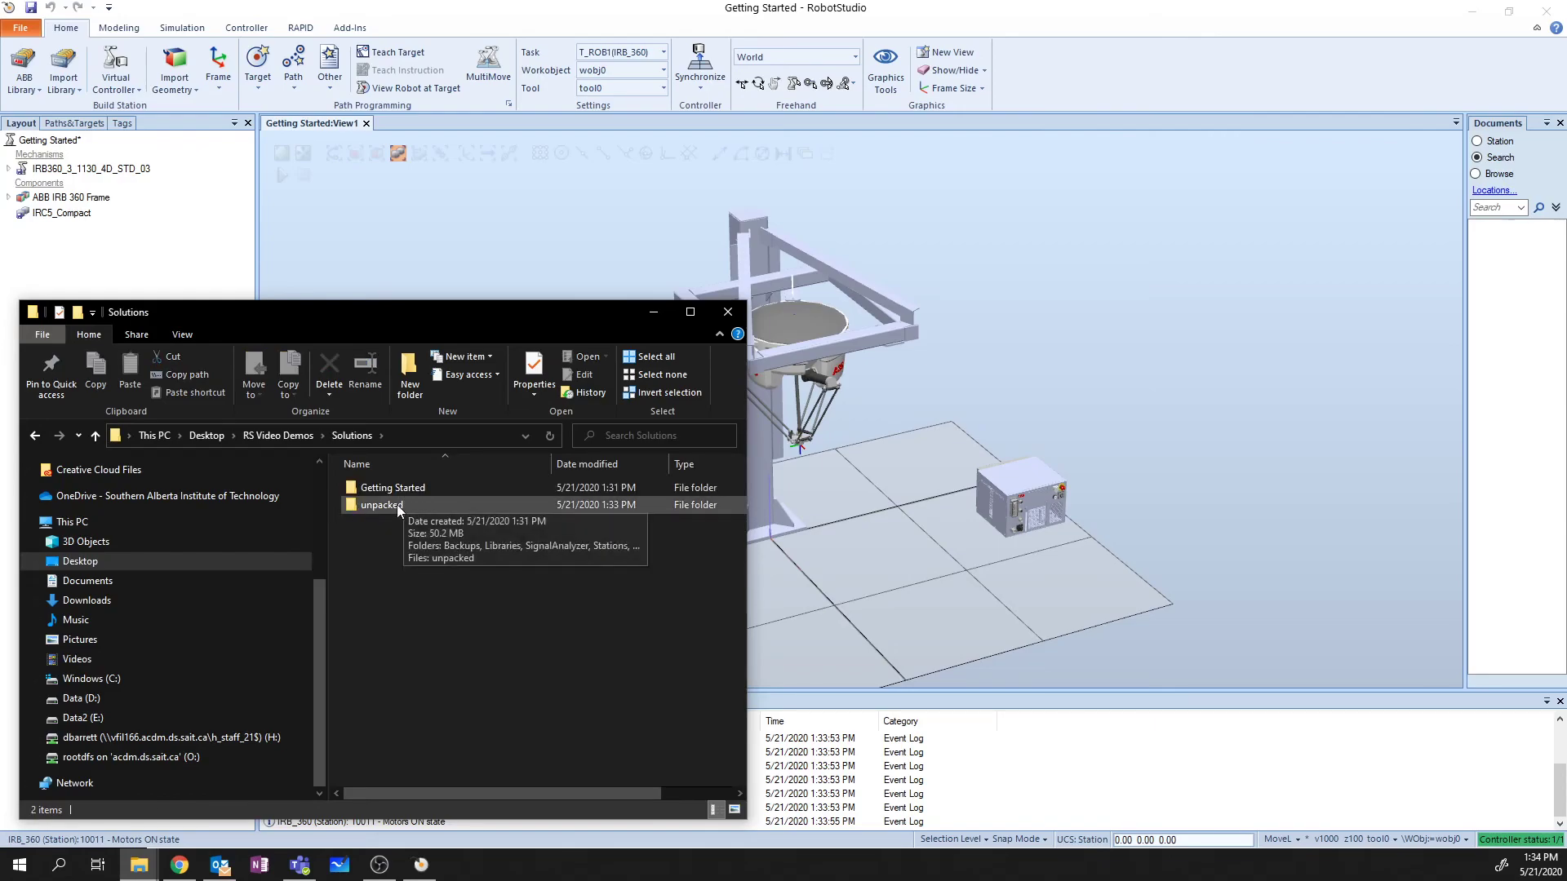
pyautogui.doubleClick(396, 505)
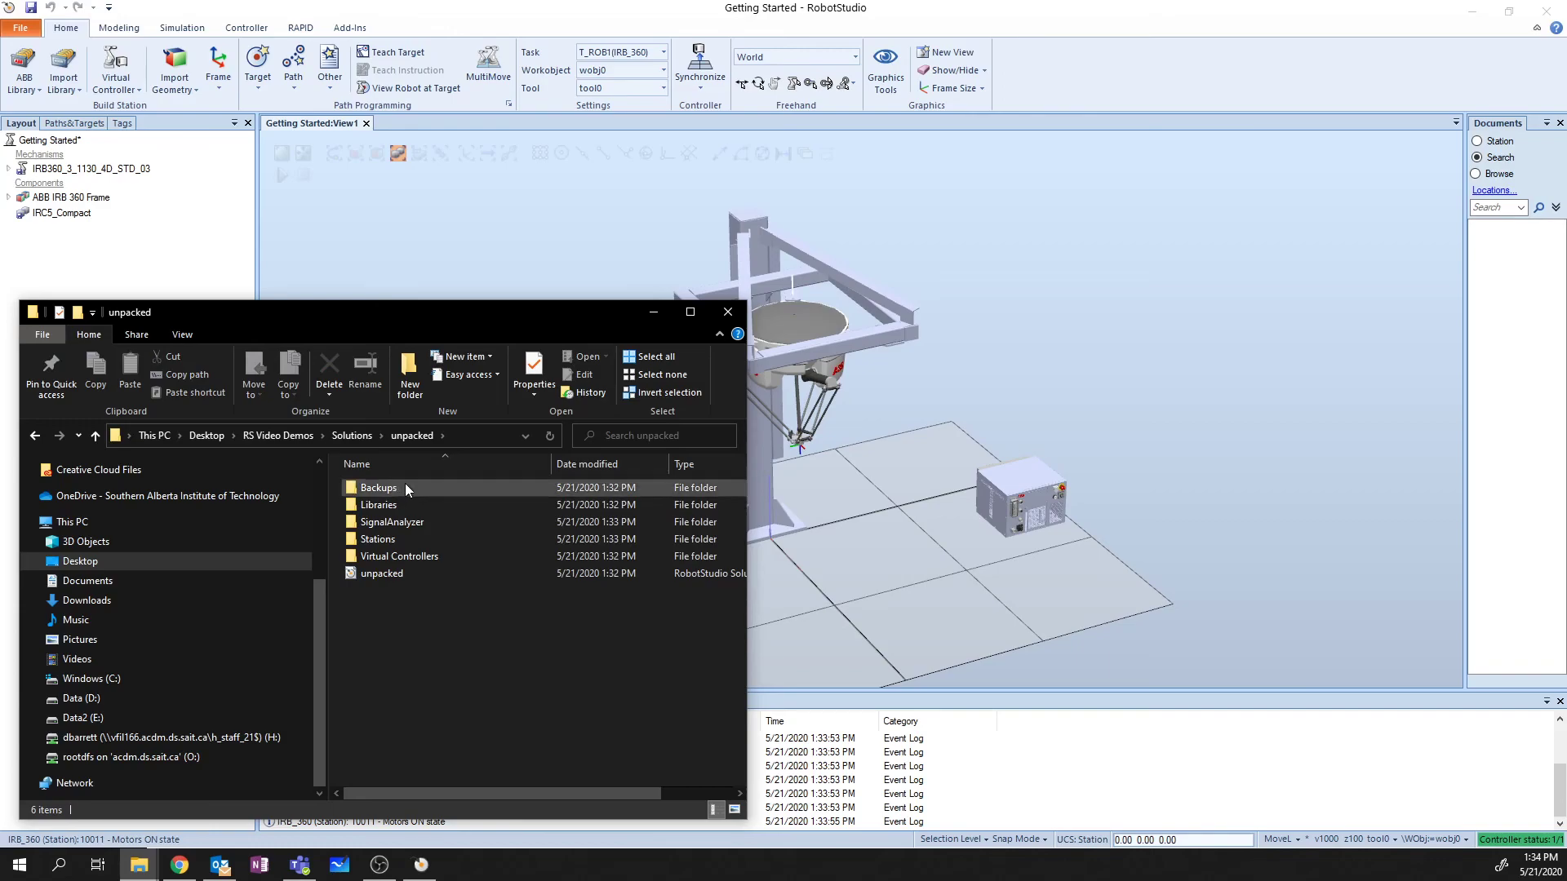
# Check Libraries, then review SignalAnalyzer, Stations, Virtual Controllers and the solution file.
pyautogui.click(407, 501)
pyautogui.doubleClick(410, 506)
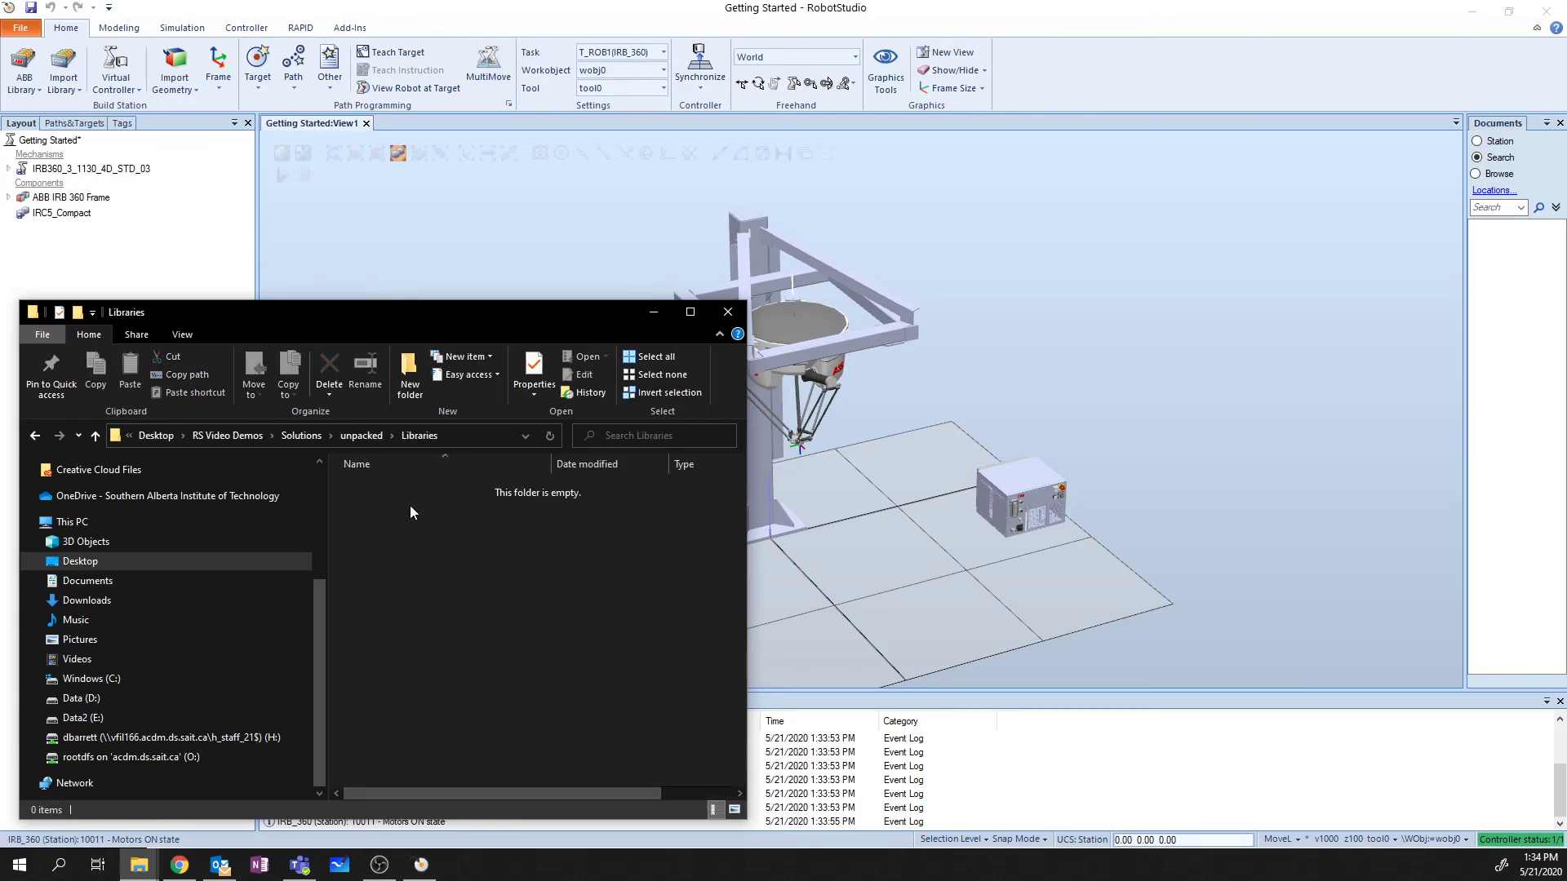
pyautogui.click(96, 435)
pyautogui.click(424, 521)
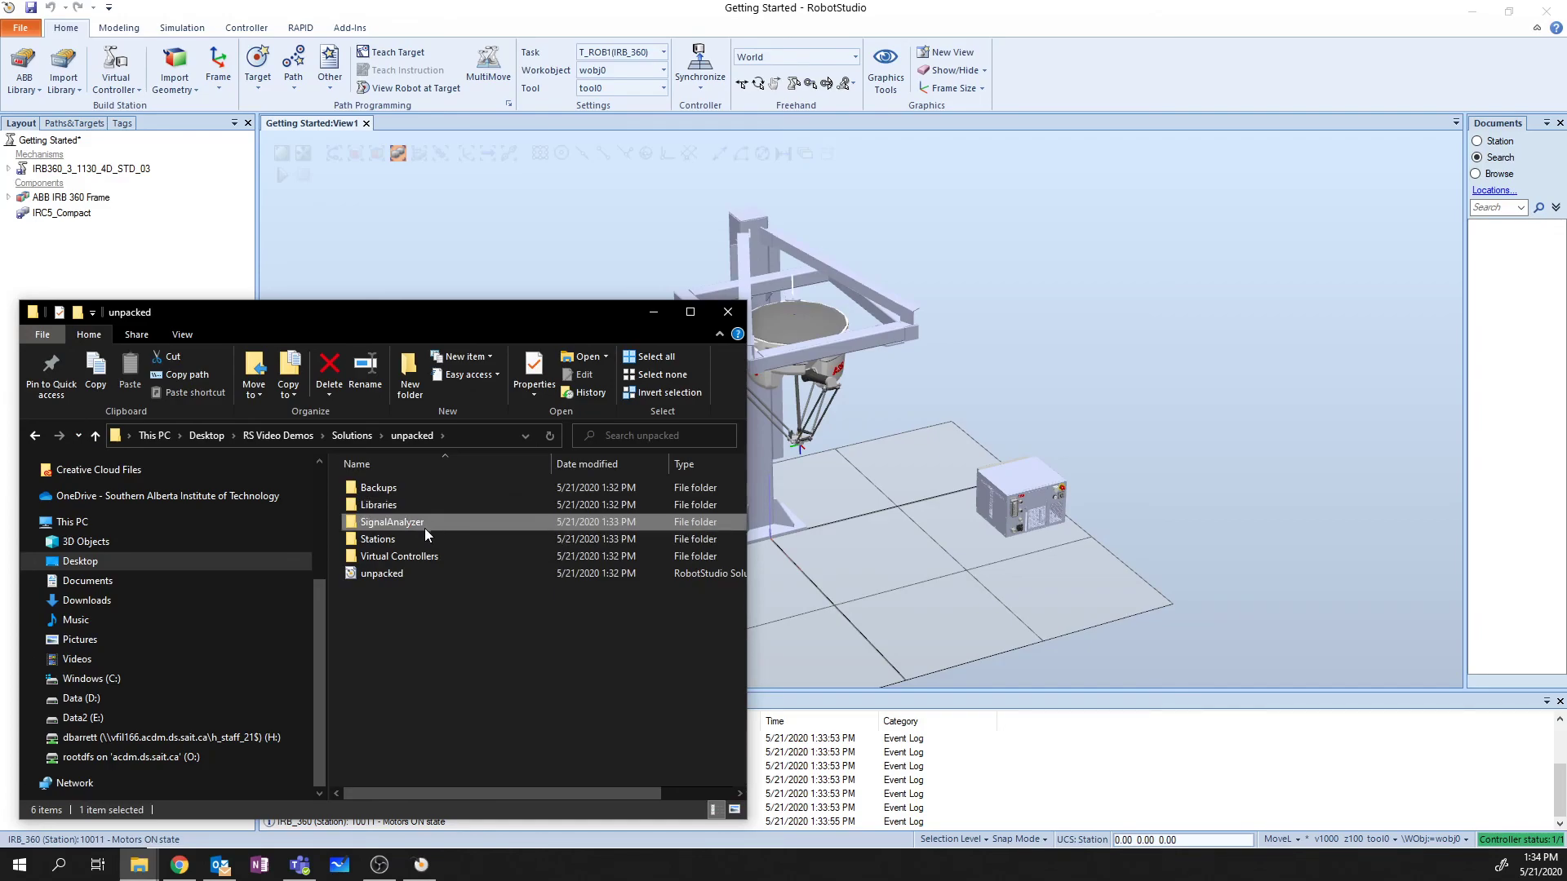
pyautogui.click(418, 534)
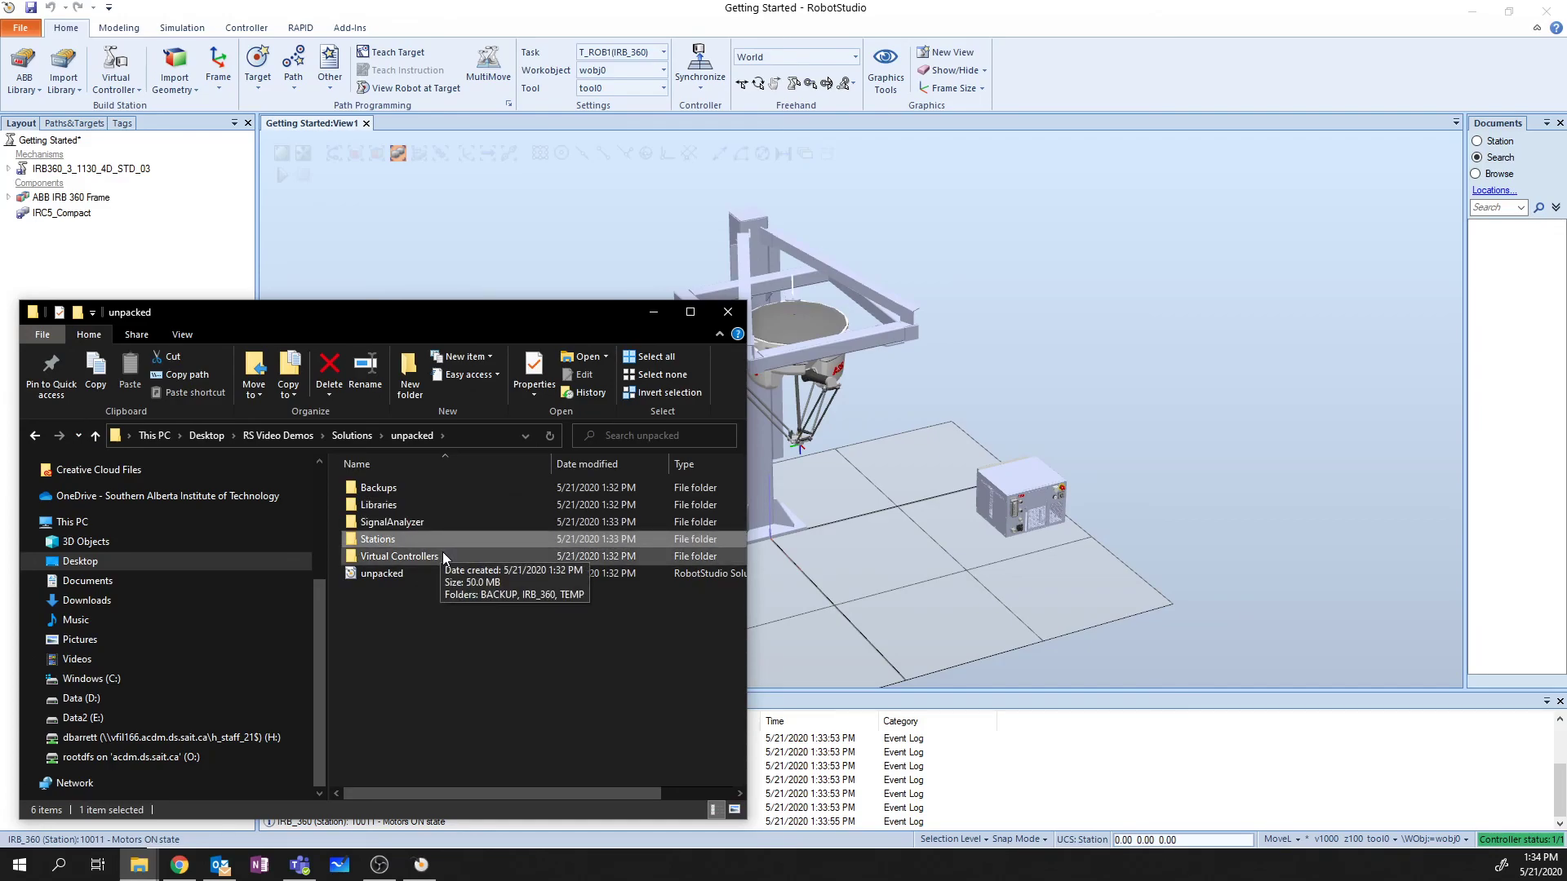
pyautogui.click(441, 555)
pyautogui.click(429, 574)
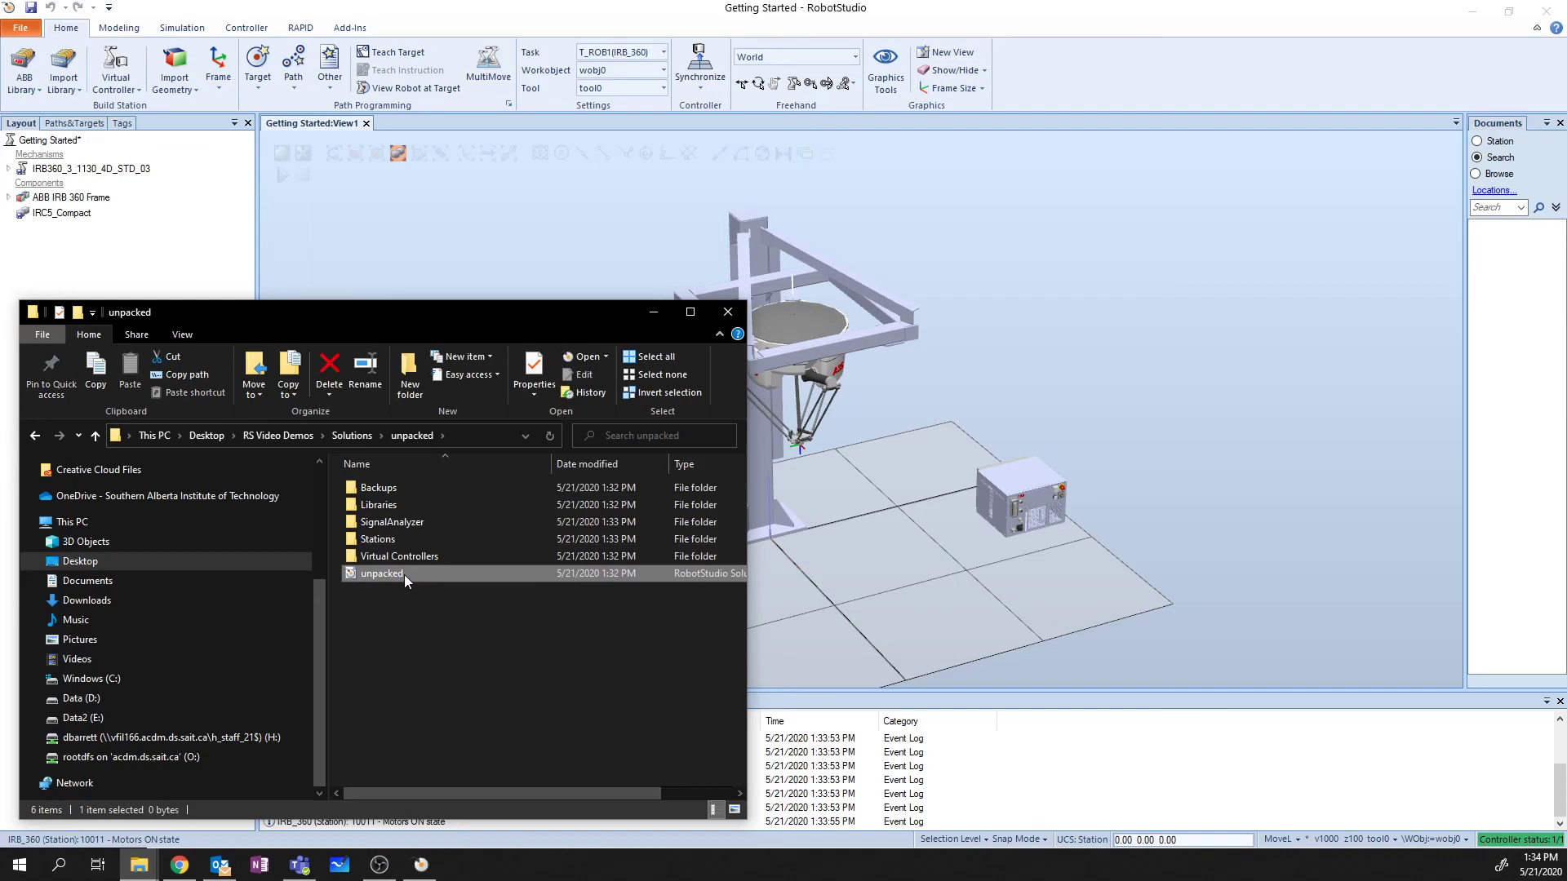